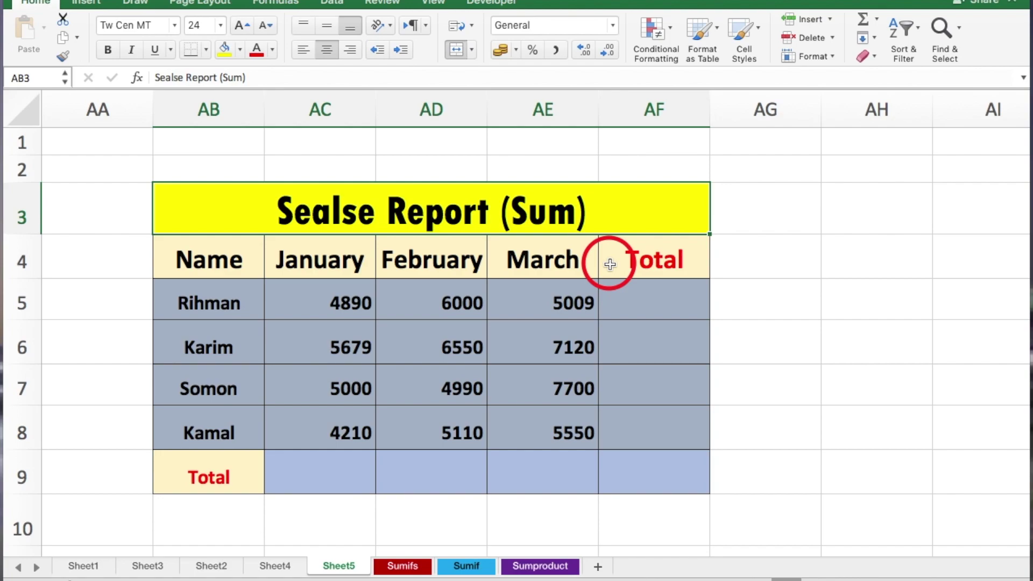
# - Enter =SUM(AC5:AE5) in AF5 for the first salesperson's total of 15899
pyautogui.click(626, 302)
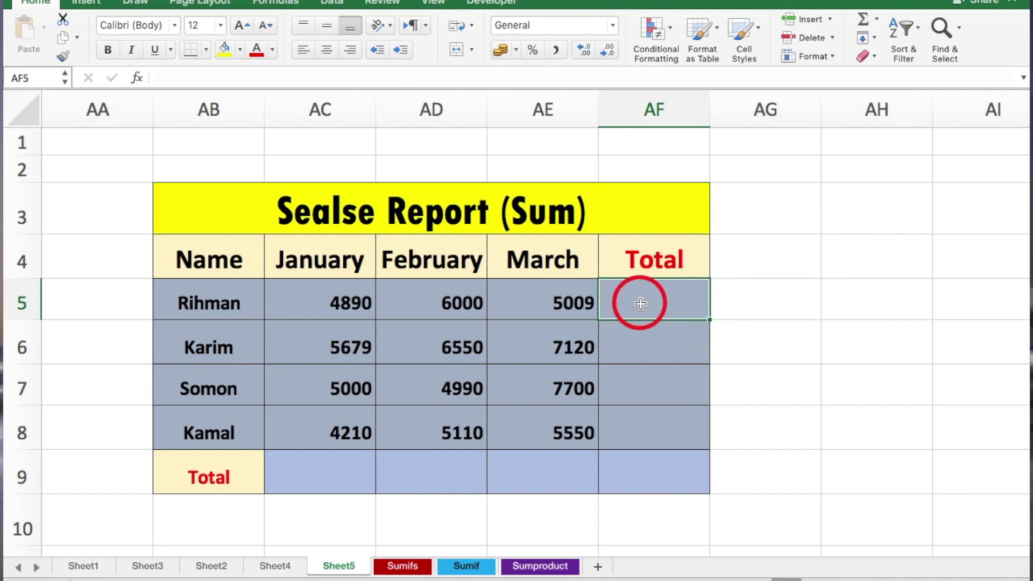
pyautogui.write('=s')
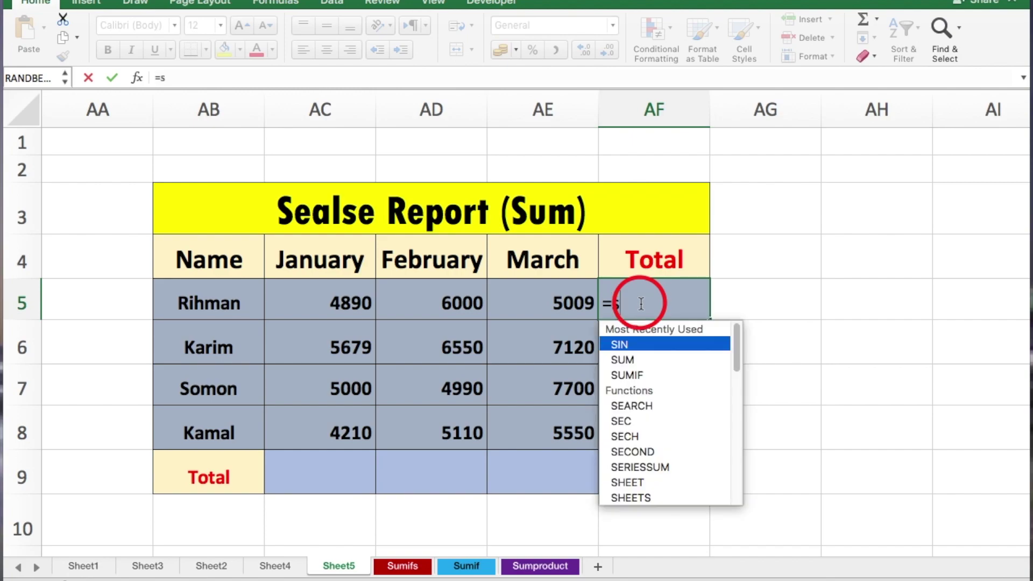
pyautogui.write('u')
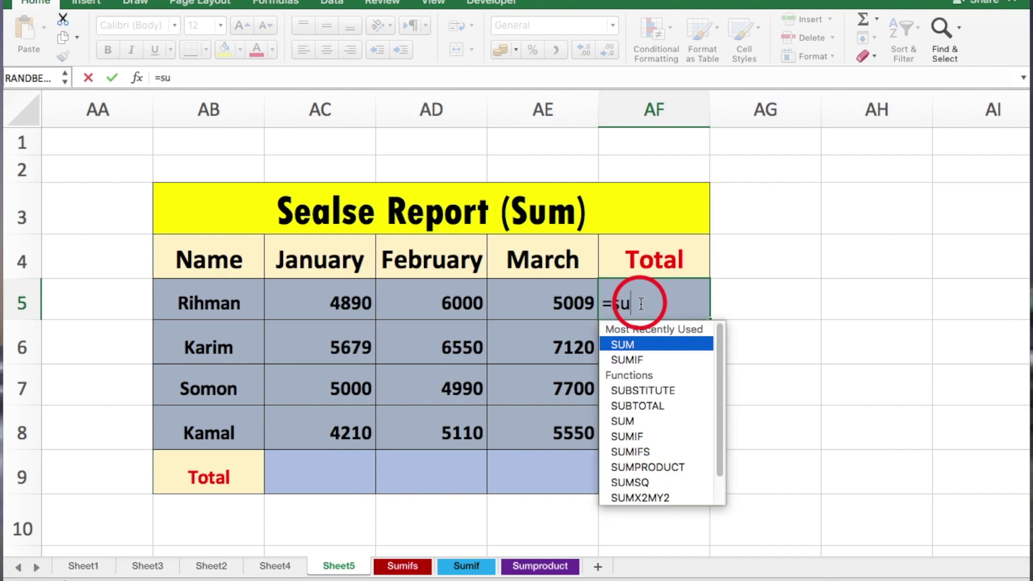
pyautogui.doubleClick(645, 344)
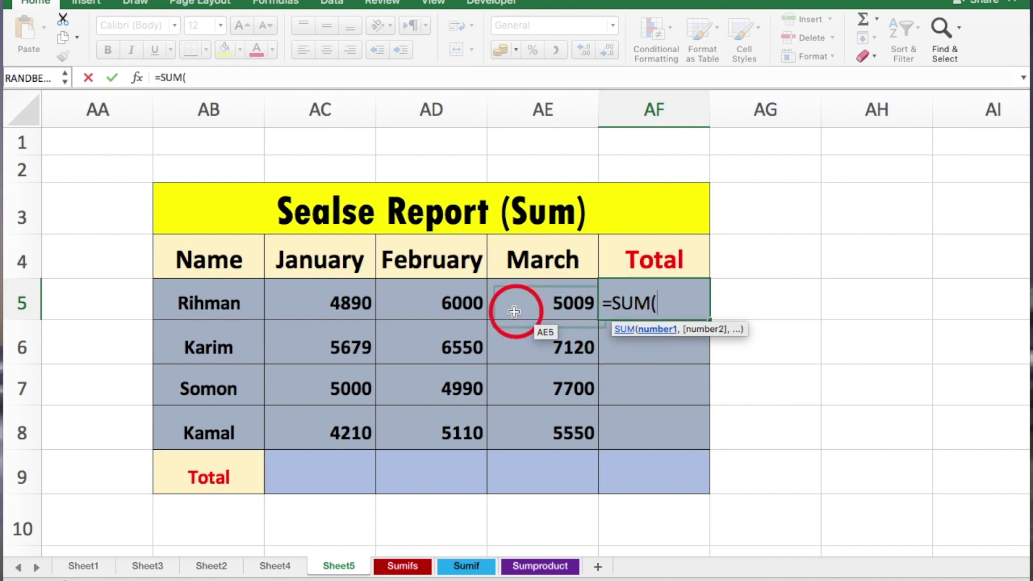
pyautogui.click(344, 299)
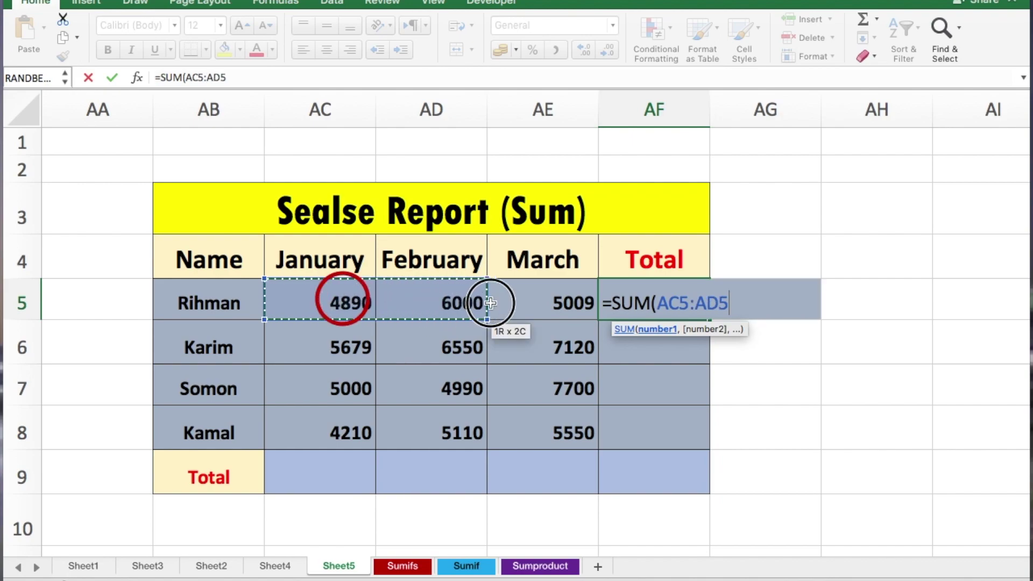
pyautogui.moveTo(344, 299); pyautogui.dragTo(564, 305)
pyautogui.press('Return')
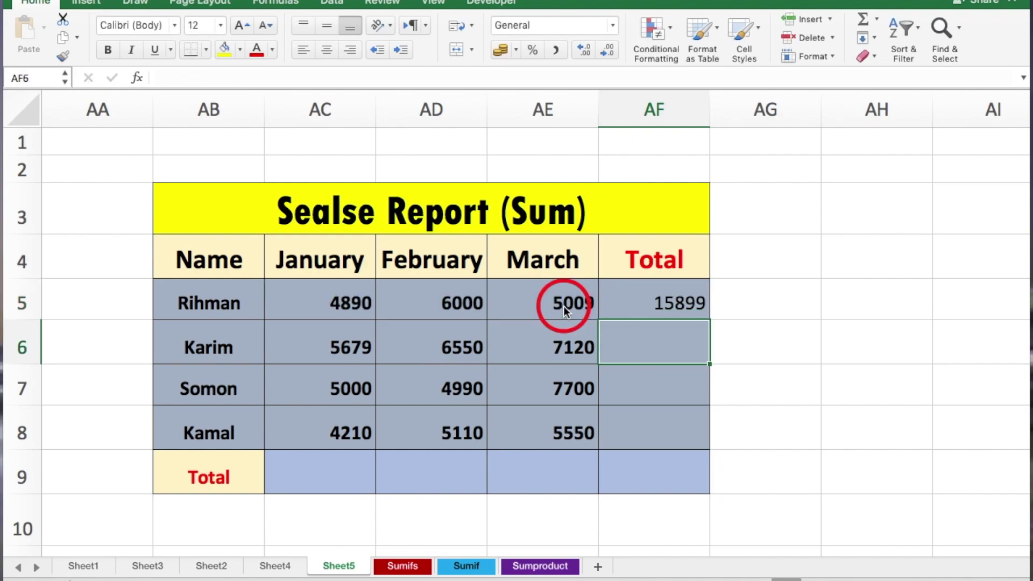
# - Fill the total formula down to AF8, giving 19349, 17690 and 14870
pyautogui.click(664, 297)
pyautogui.moveTo(709, 316); pyautogui.dragTo(713, 322)
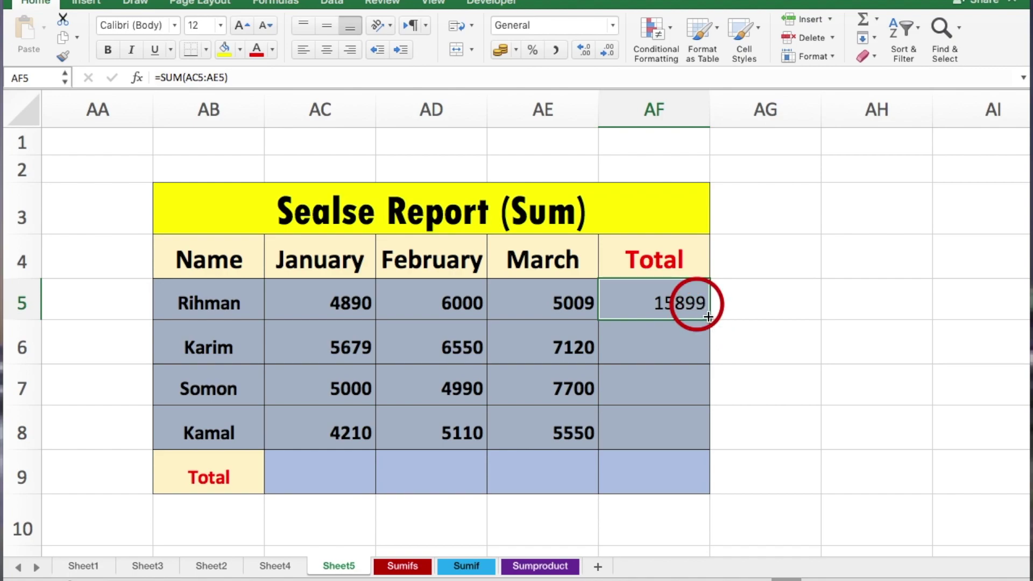
pyautogui.moveTo(708, 317); pyautogui.dragTo(699, 435)
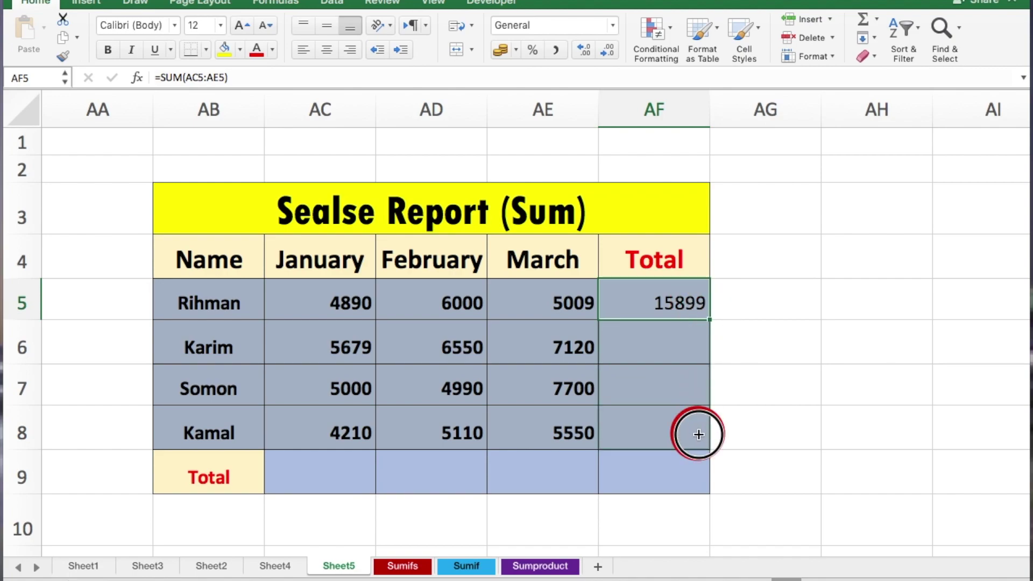
pyautogui.click(652, 385)
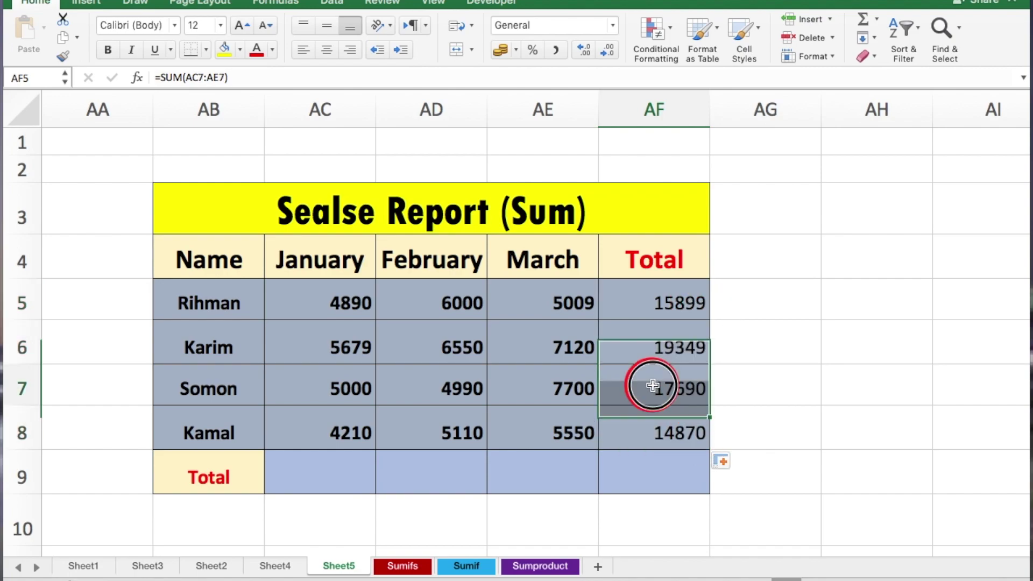
pyautogui.click(315, 469)
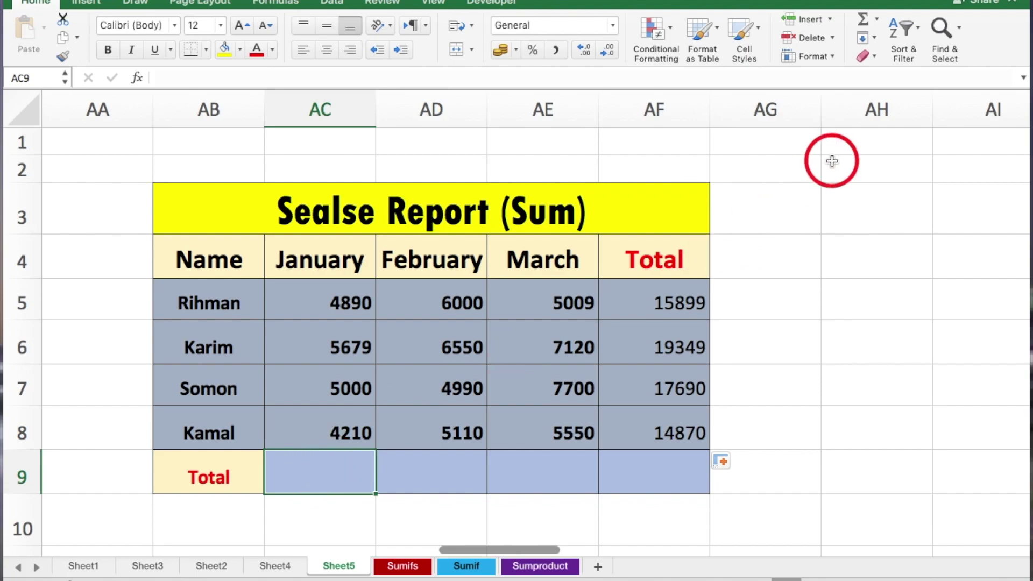
# - AutoSum January in AC9 and fill right to AE9: 19779, 22650, 25379
pyautogui.click(864, 19)
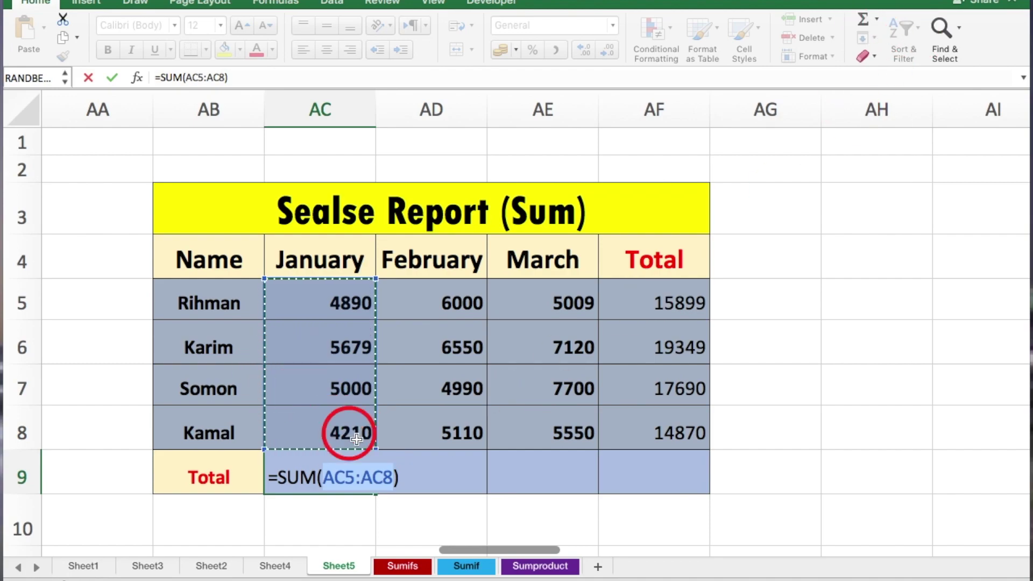
pyautogui.press('Return')
pyautogui.click(409, 470)
pyautogui.press('Left')
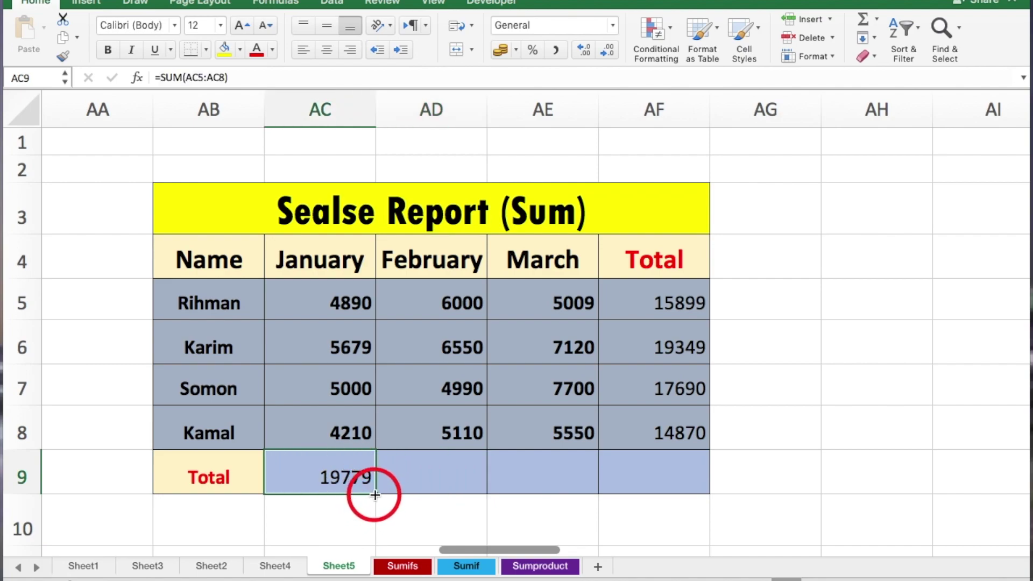
pyautogui.moveTo(376, 493); pyautogui.dragTo(595, 493)
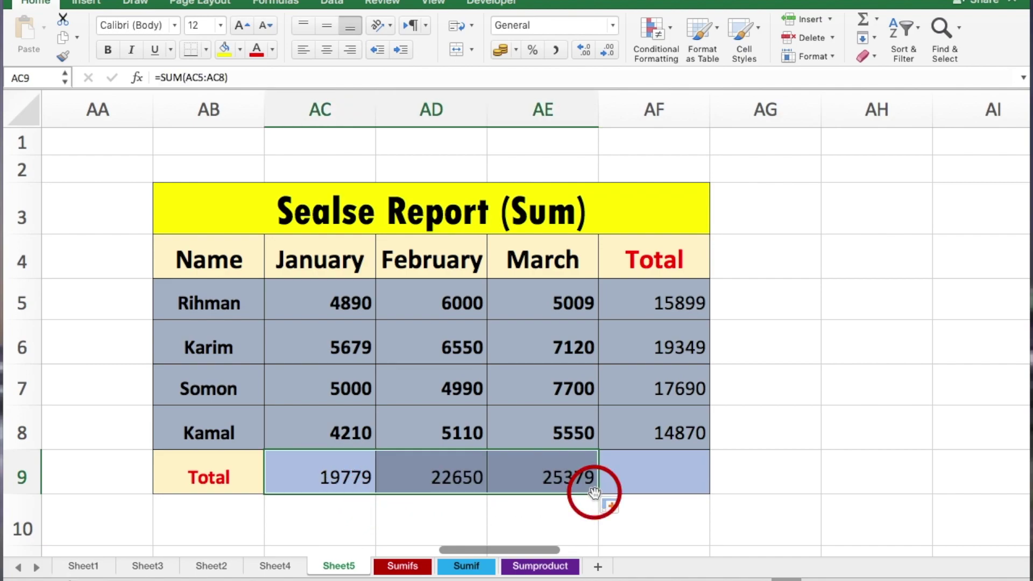
pyautogui.click(527, 462)
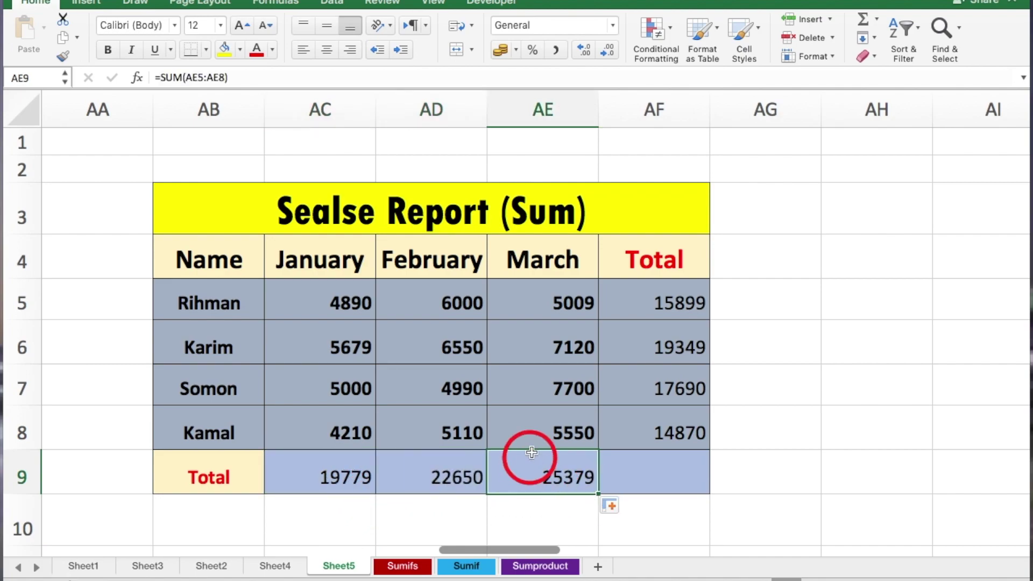
# - Enter =SUM(AF5:AF8) in AF9 for a 67808 grand total, then go to the Sumif sheet
pyautogui.click(638, 476)
pyautogui.write('=')
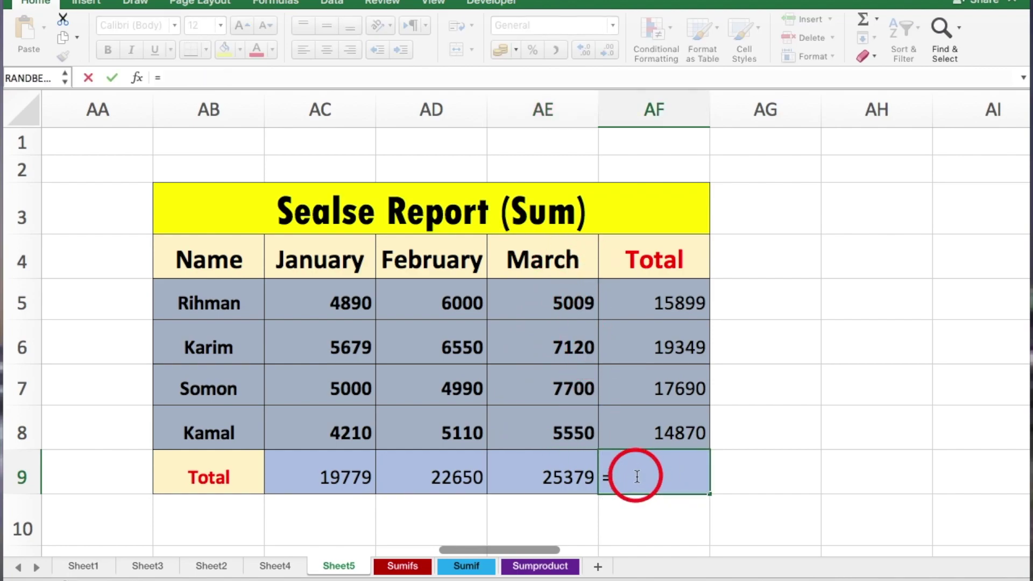
pyautogui.write('su')
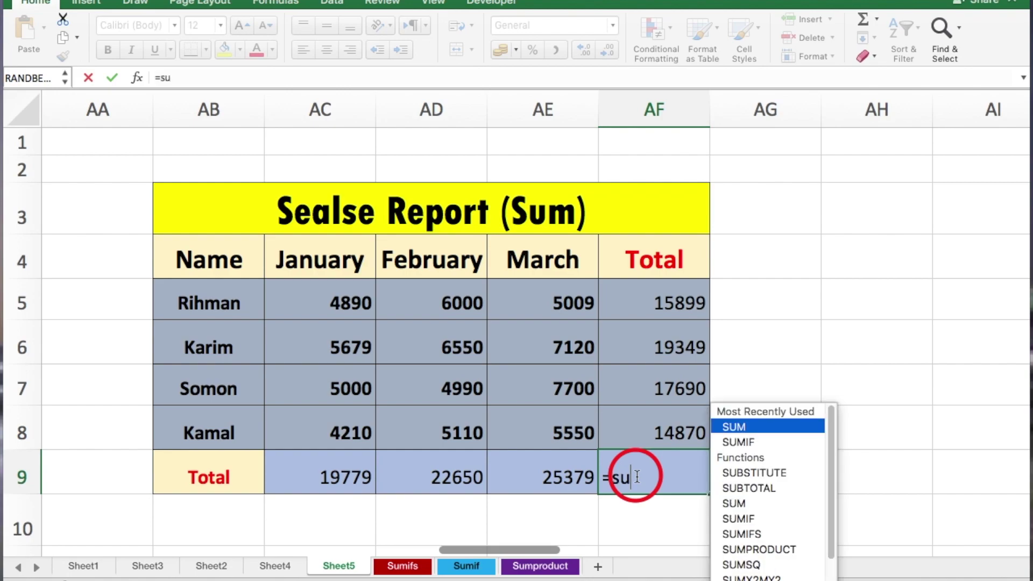
pyautogui.doubleClick(739, 426)
pyautogui.moveTo(663, 306); pyautogui.dragTo(662, 424)
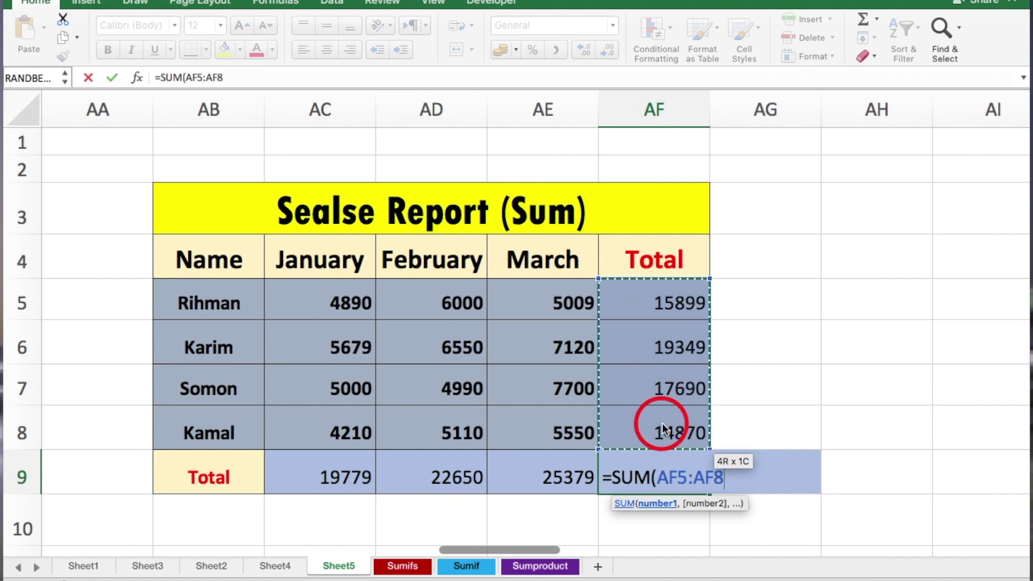
pyautogui.press('Return')
pyautogui.click(636, 475)
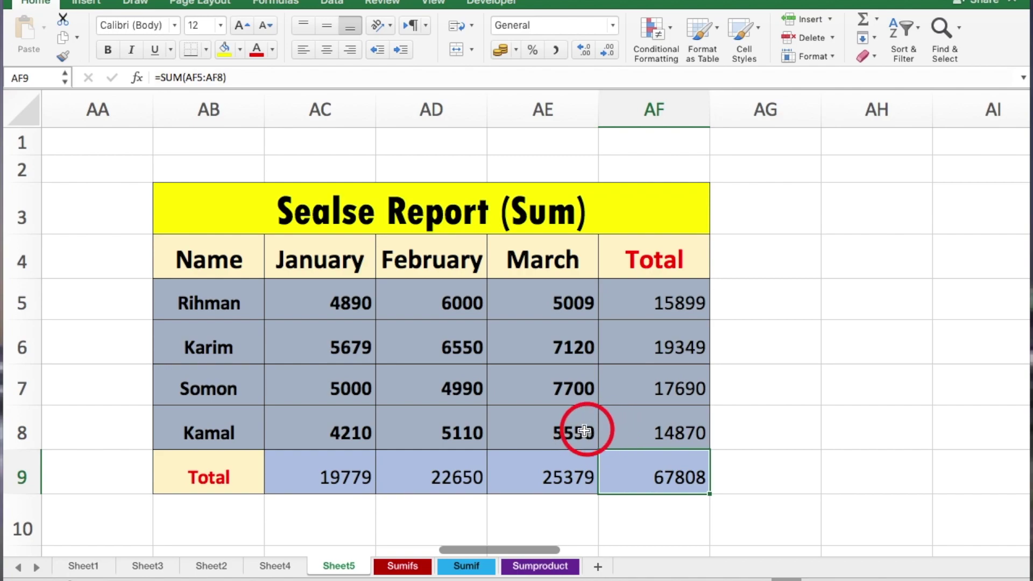
pyautogui.click(469, 566)
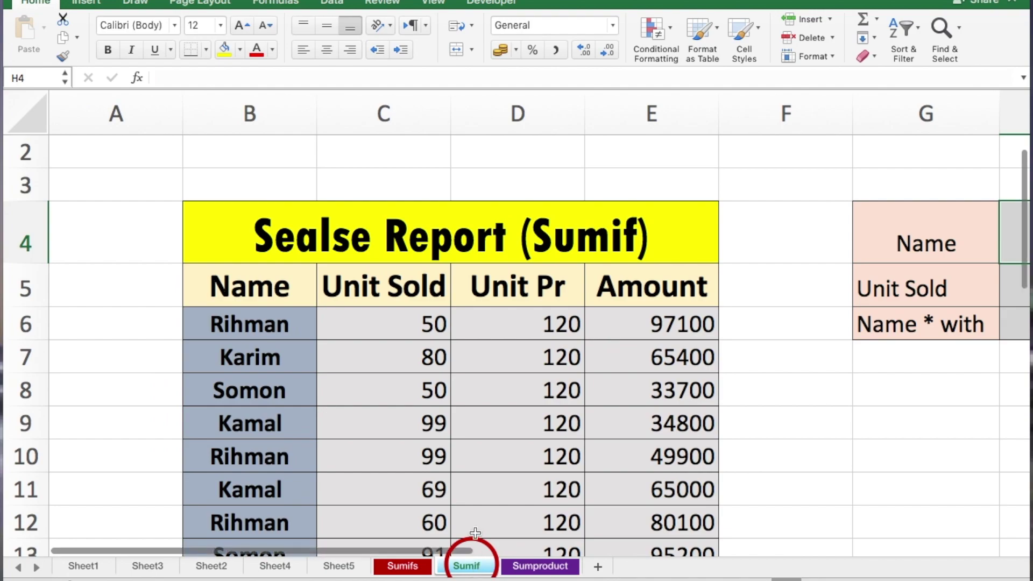
pyautogui.scroll(-1, 481, 395)
pyautogui.hscroll(2, 481, 394)
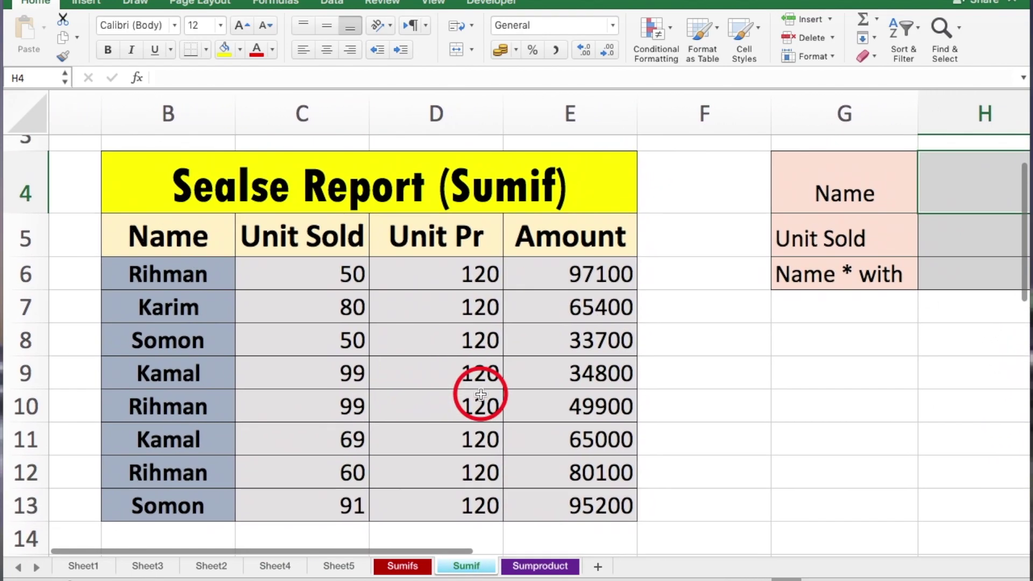
pyautogui.scroll(-1, 481, 394)
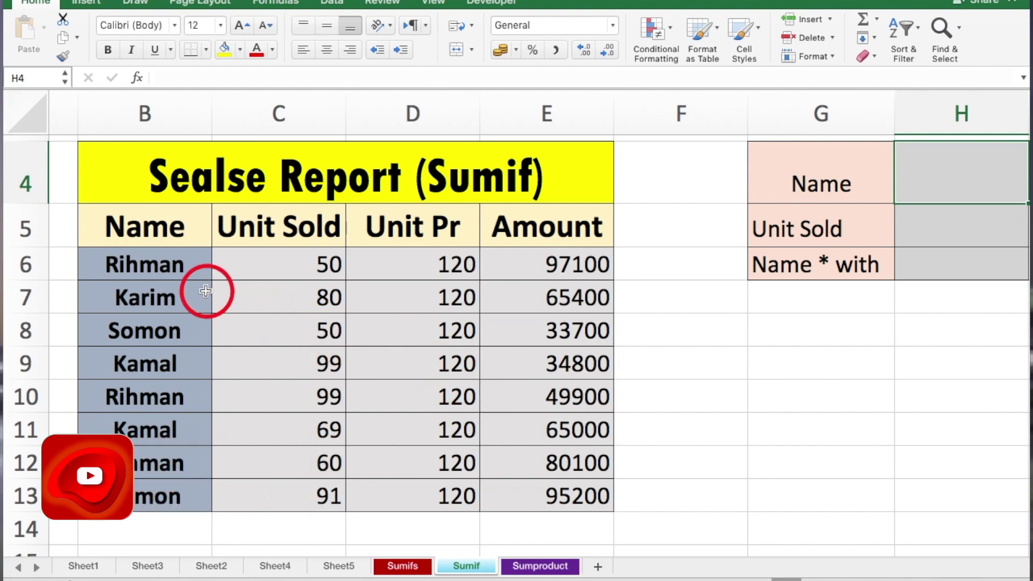
pyautogui.click(146, 266)
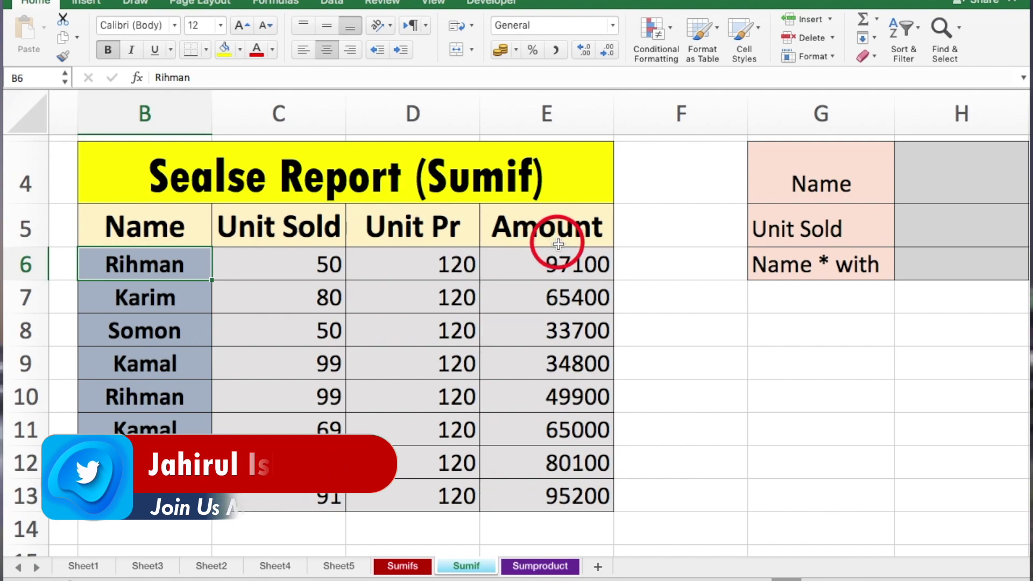
pyautogui.click(171, 327)
pyautogui.click(156, 264)
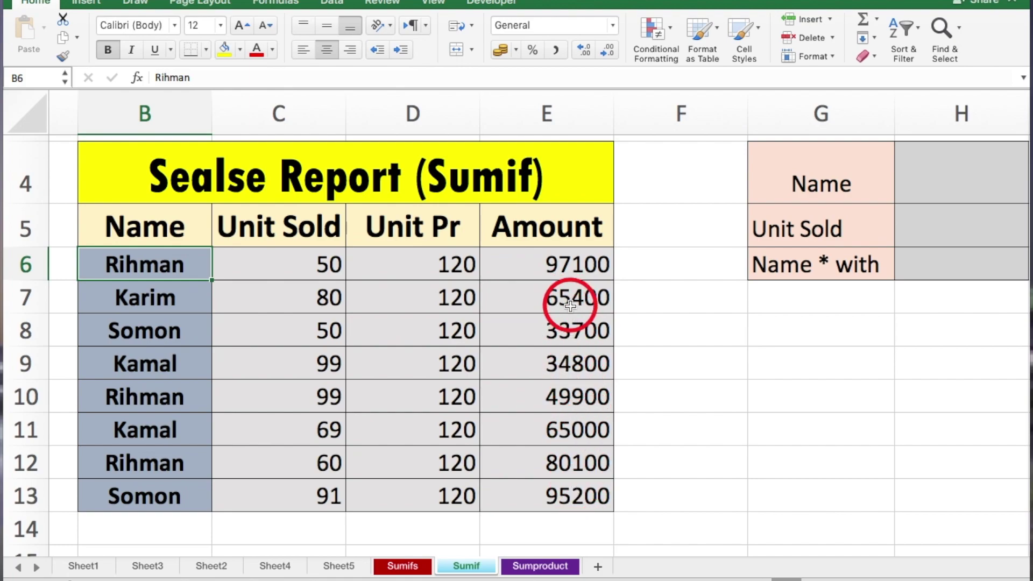
pyautogui.click(134, 331)
pyautogui.click(149, 303)
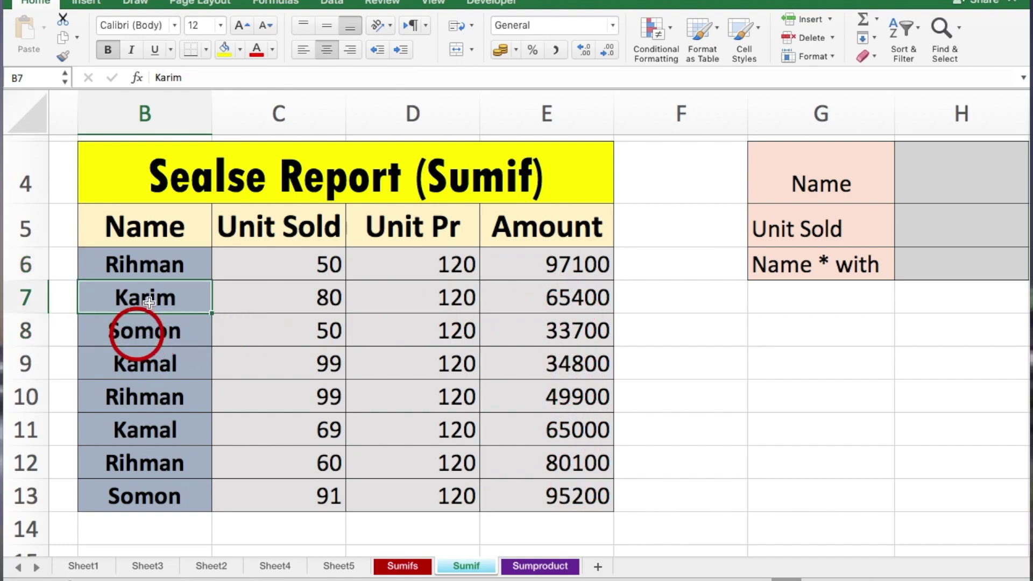
pyautogui.click(149, 274)
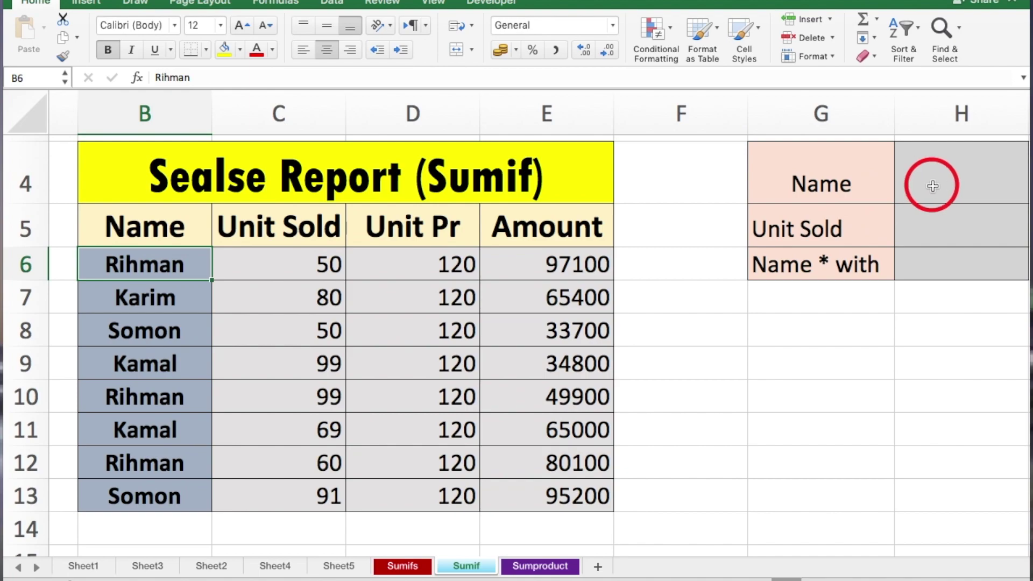
pyautogui.hscroll(1, 933, 186)
pyautogui.hscroll(1, 926, 185)
pyautogui.click(911, 181)
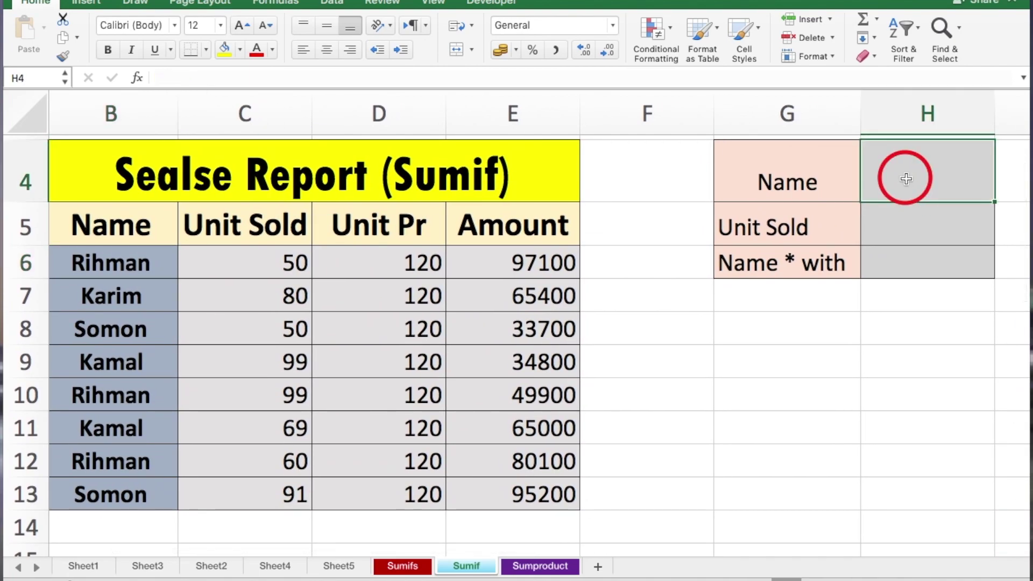
# - Enter =SUMIF(B6:B13,B6,E6:E13) in H4 to total Rihman's Amount, giving 227100
pyautogui.write('=')
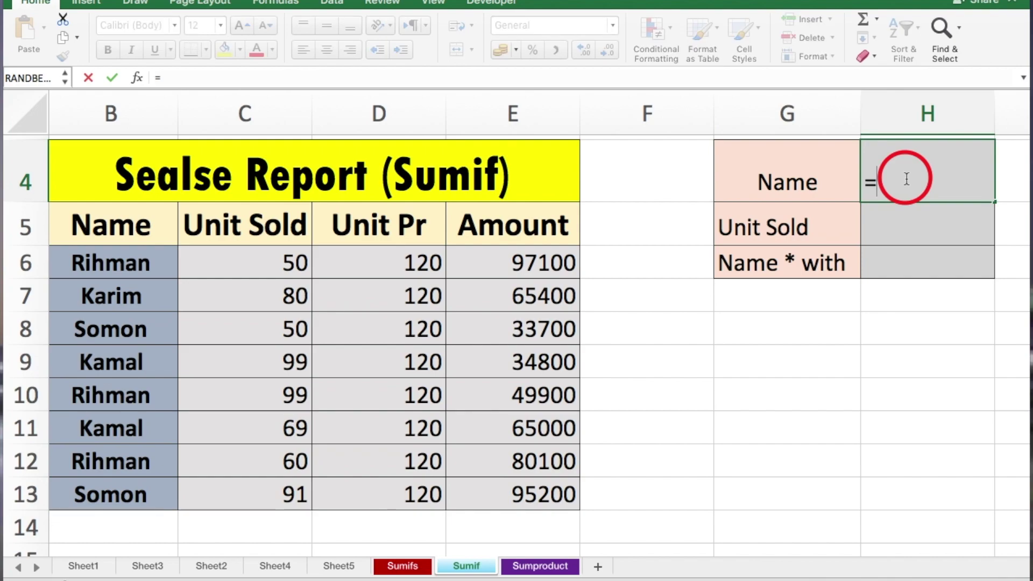
pyautogui.write('s')
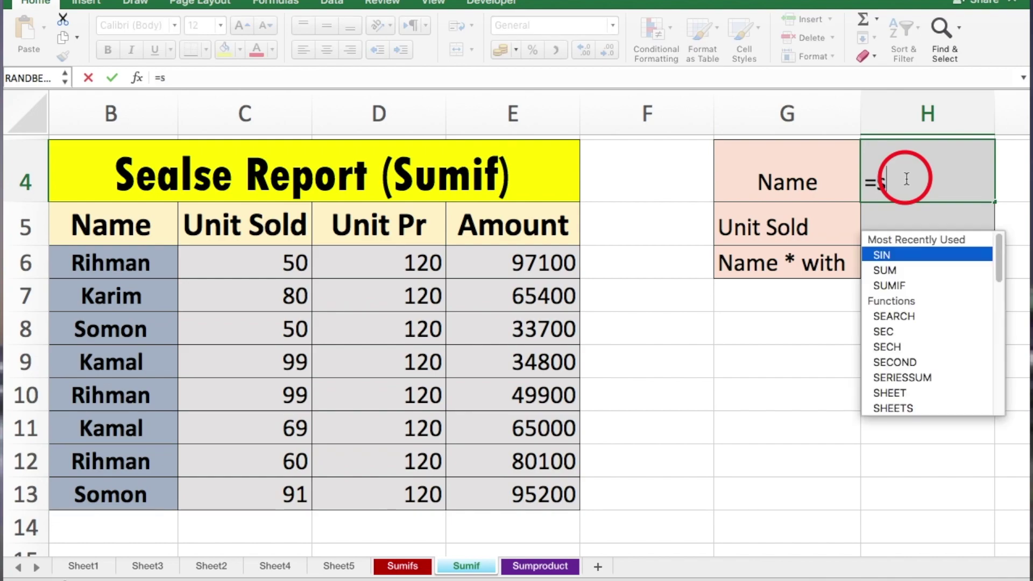
pyautogui.write('u')
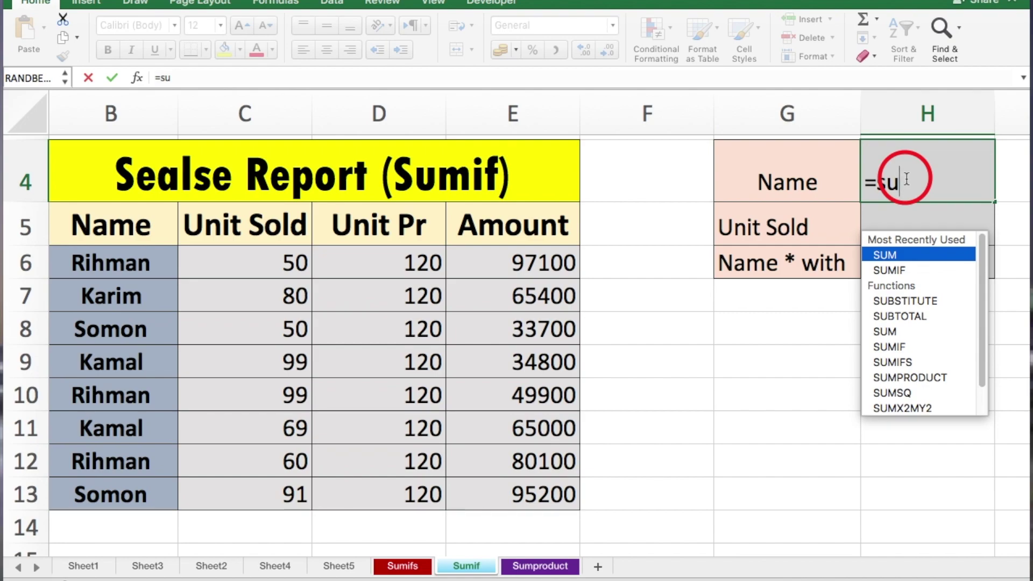
pyautogui.write('m')
pyautogui.doubleClick(913, 269)
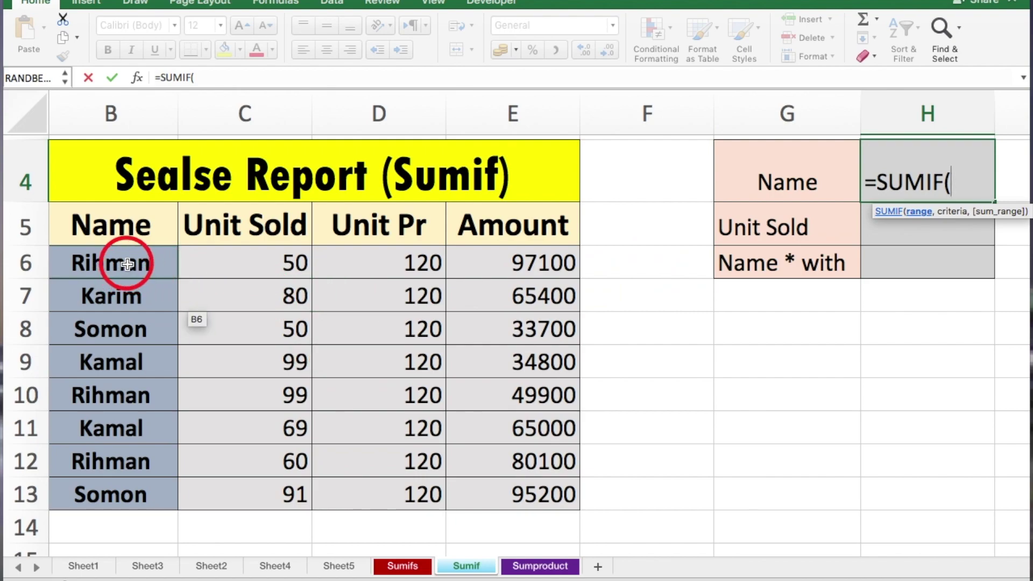
pyautogui.moveTo(127, 263); pyautogui.dragTo(140, 483)
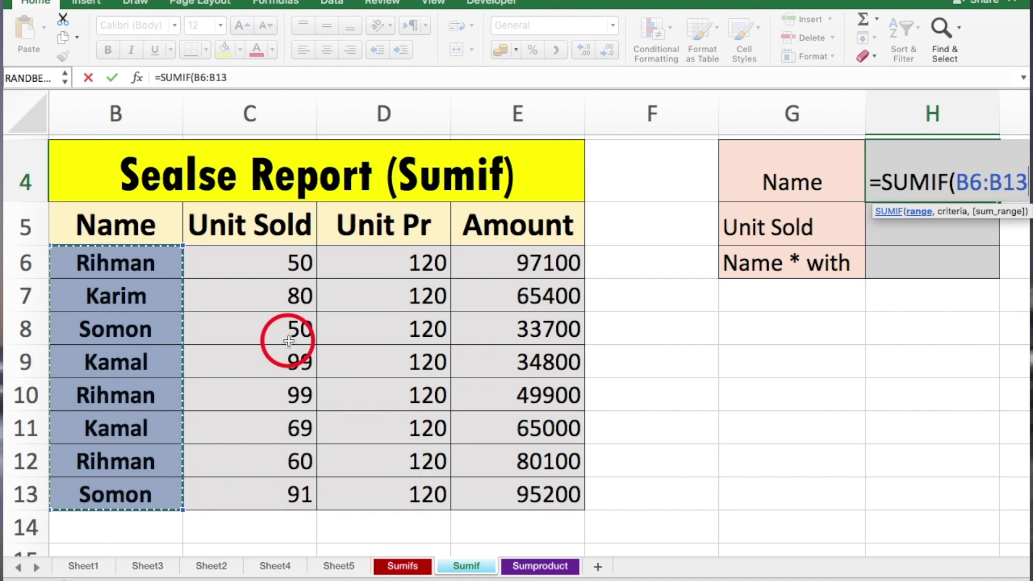
pyautogui.write(',')
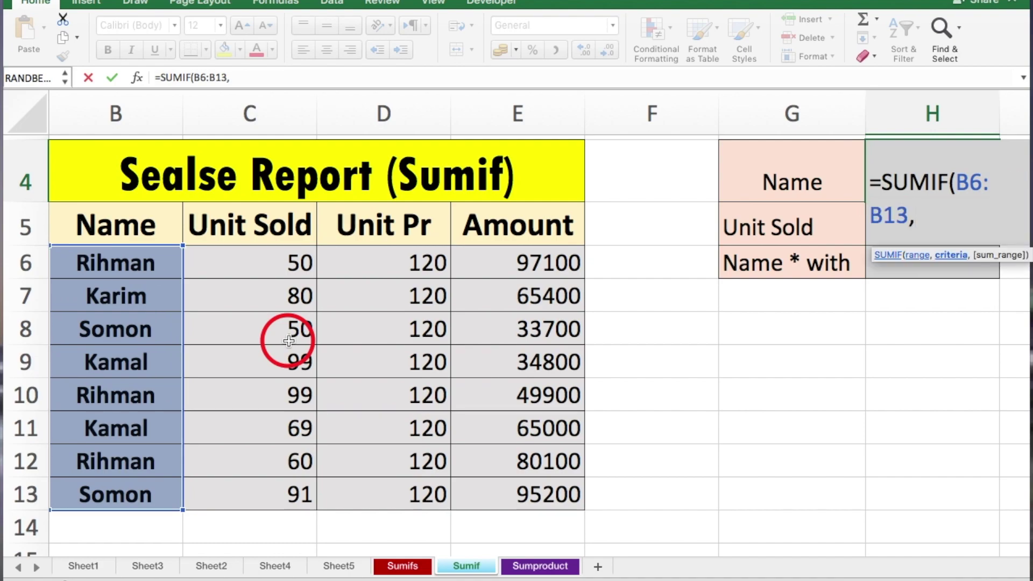
pyautogui.click(124, 265)
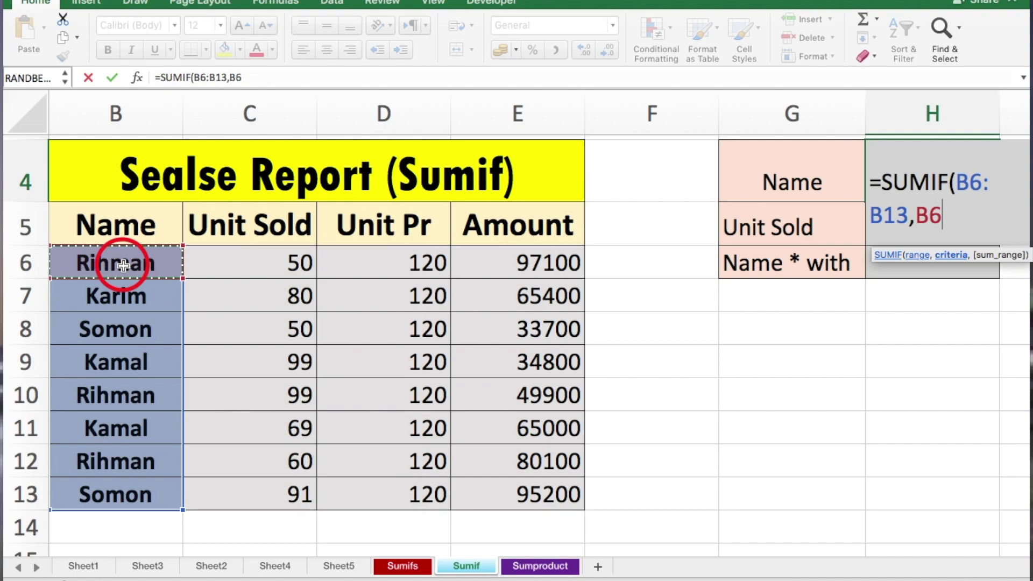
pyautogui.write(',')
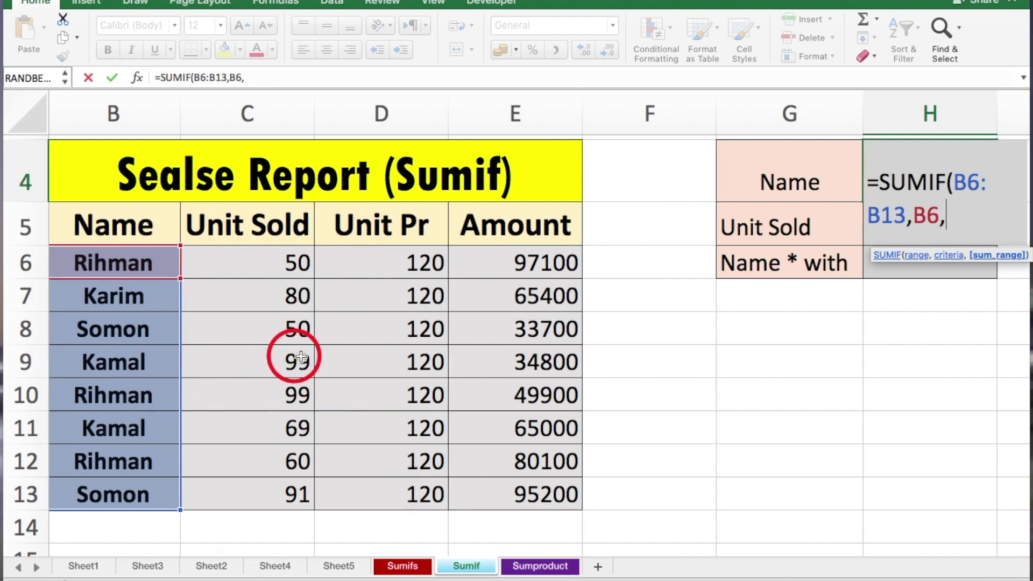
pyautogui.hscroll(1, 477, 352)
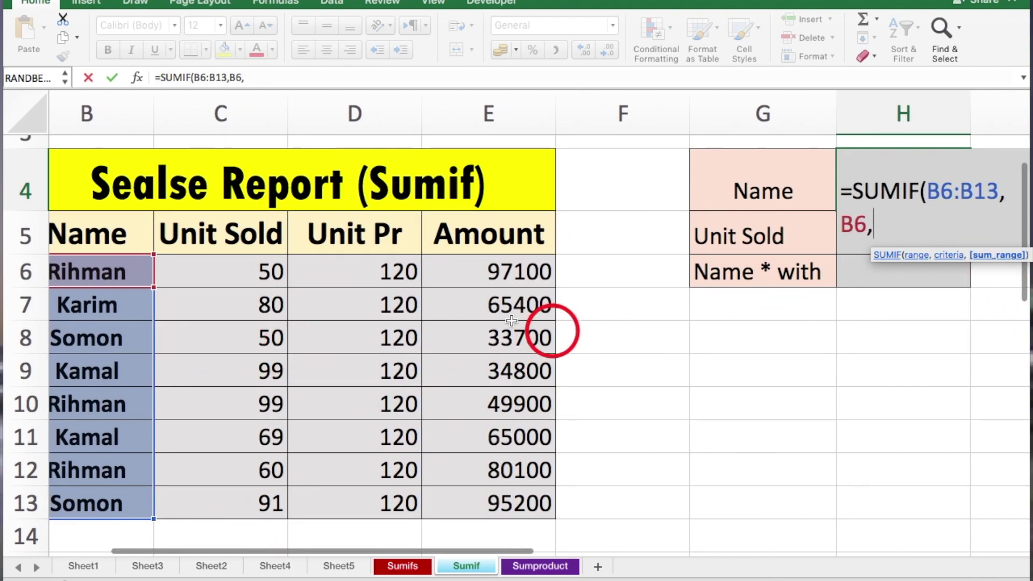
pyautogui.moveTo(478, 270); pyautogui.dragTo(491, 501)
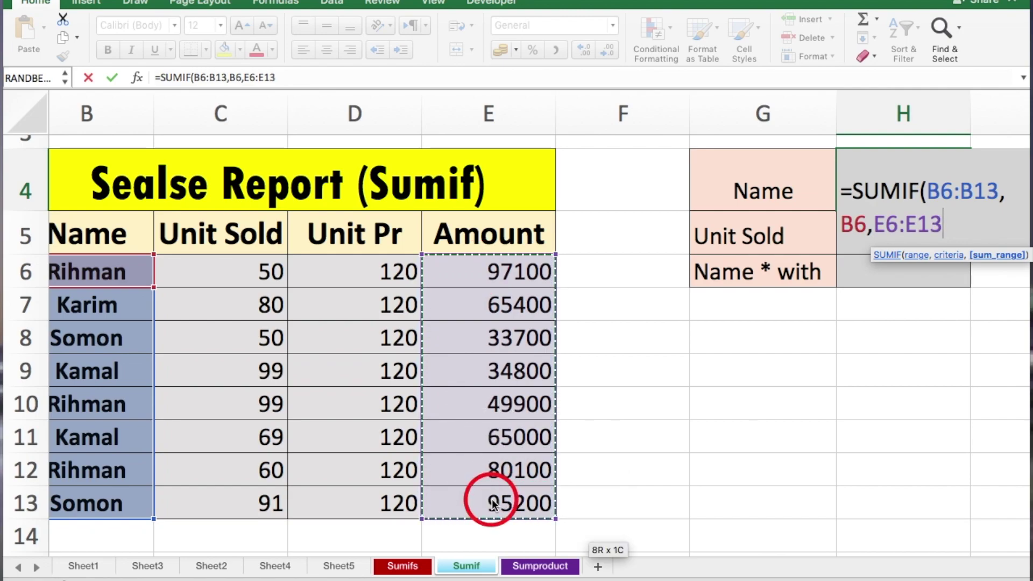
pyautogui.press('Return')
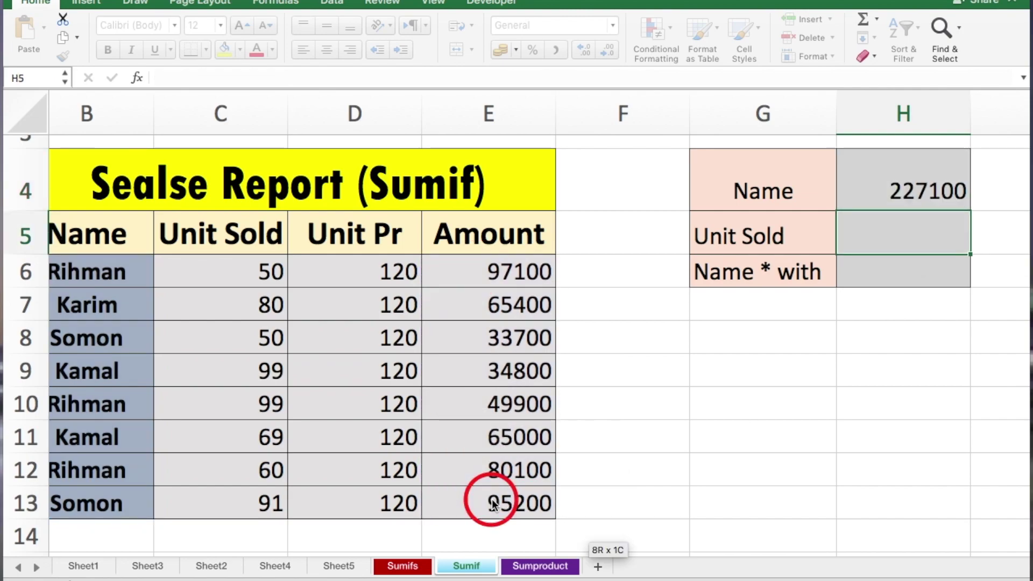
pyautogui.click(889, 187)
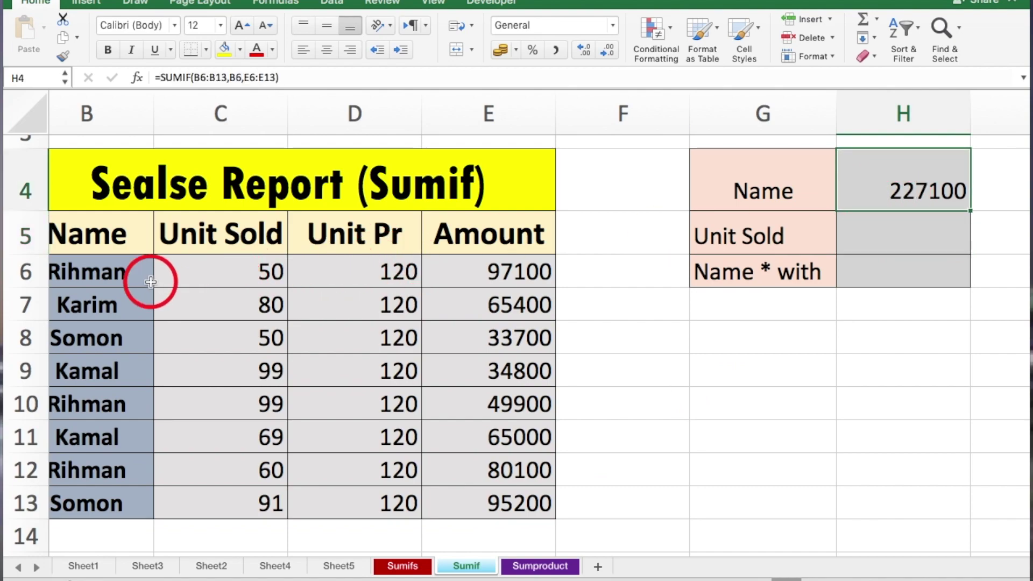
pyautogui.click(720, 439)
pyautogui.write('=')
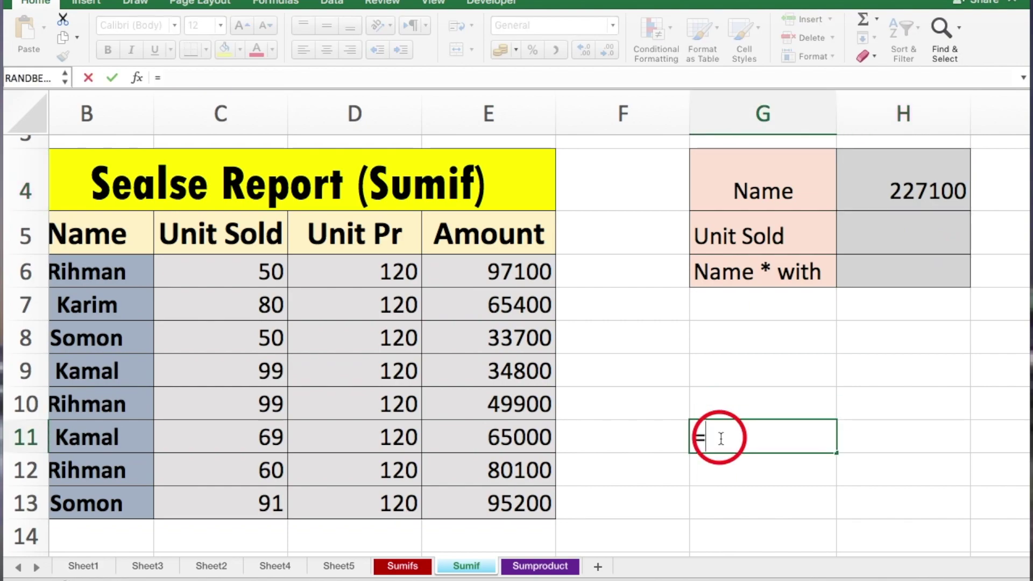
pyautogui.click(518, 273)
pyautogui.write('+')
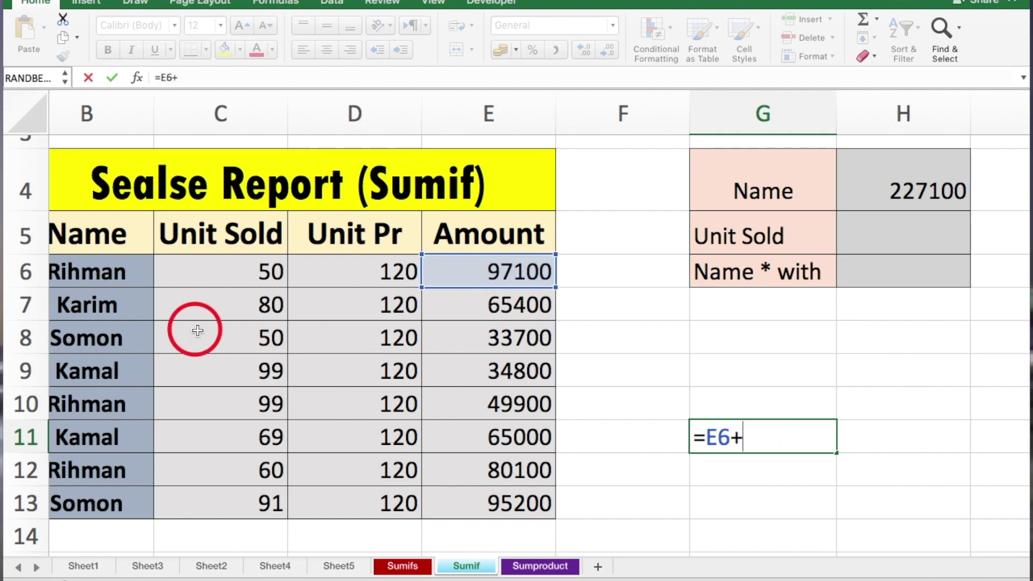
pyautogui.click(518, 407)
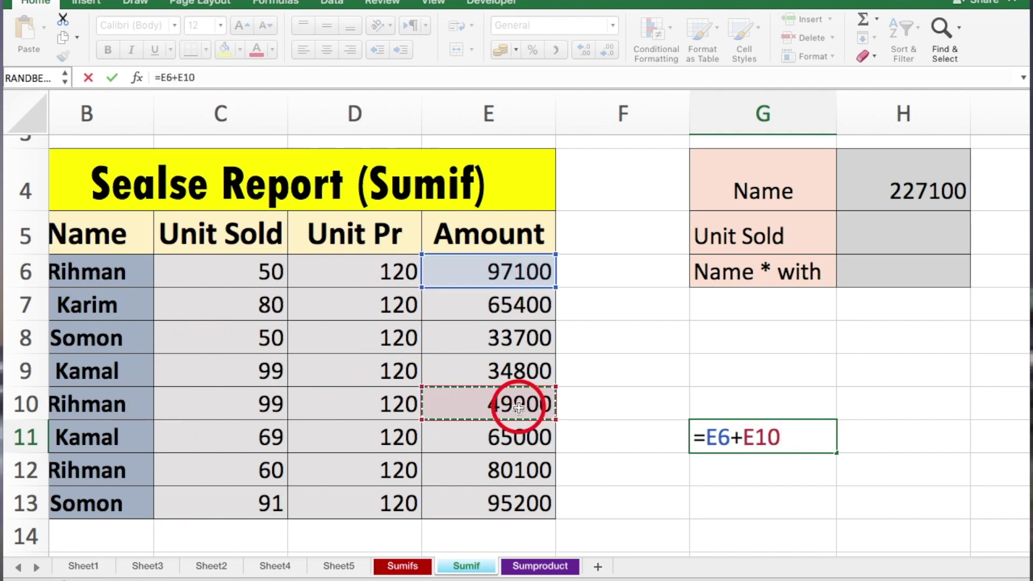
pyautogui.write('+')
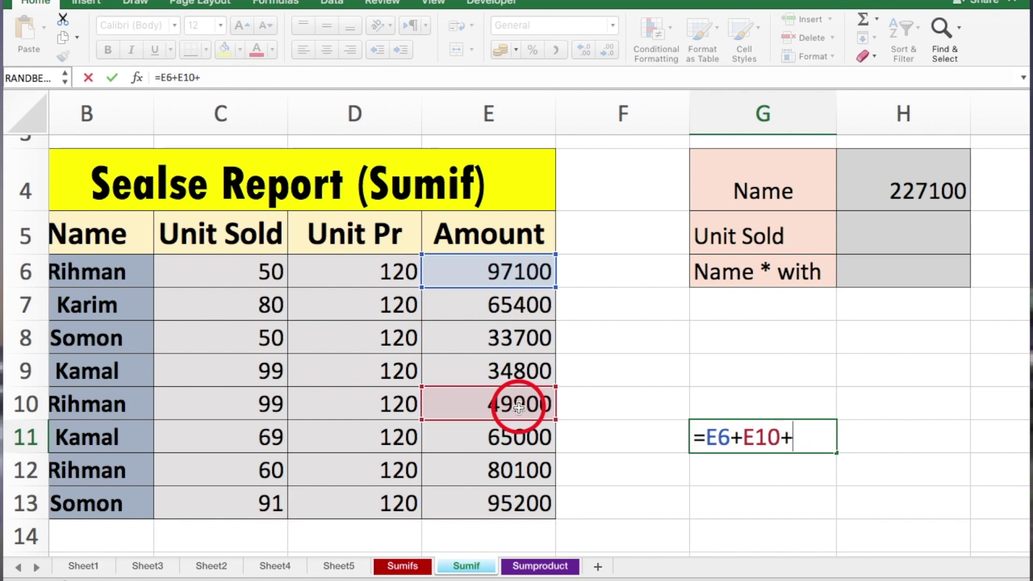
pyautogui.click(479, 471)
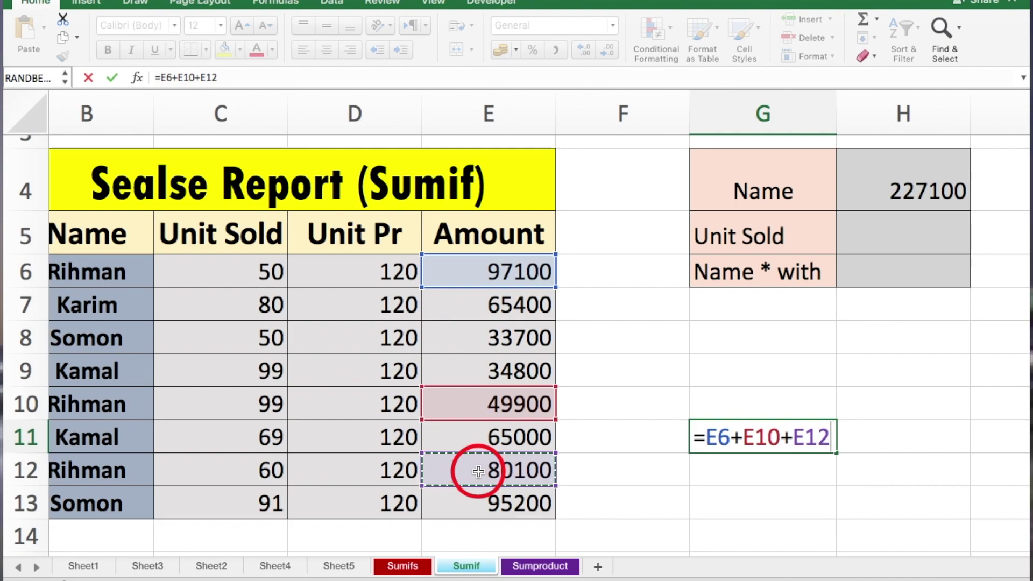
pyautogui.press('Return')
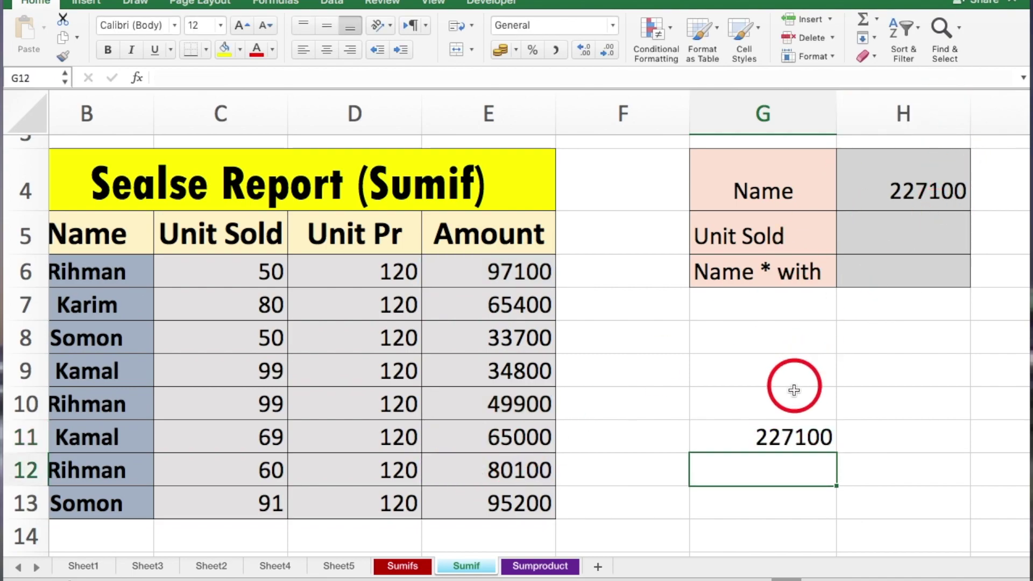
pyautogui.click(777, 434)
pyautogui.press('Delete')
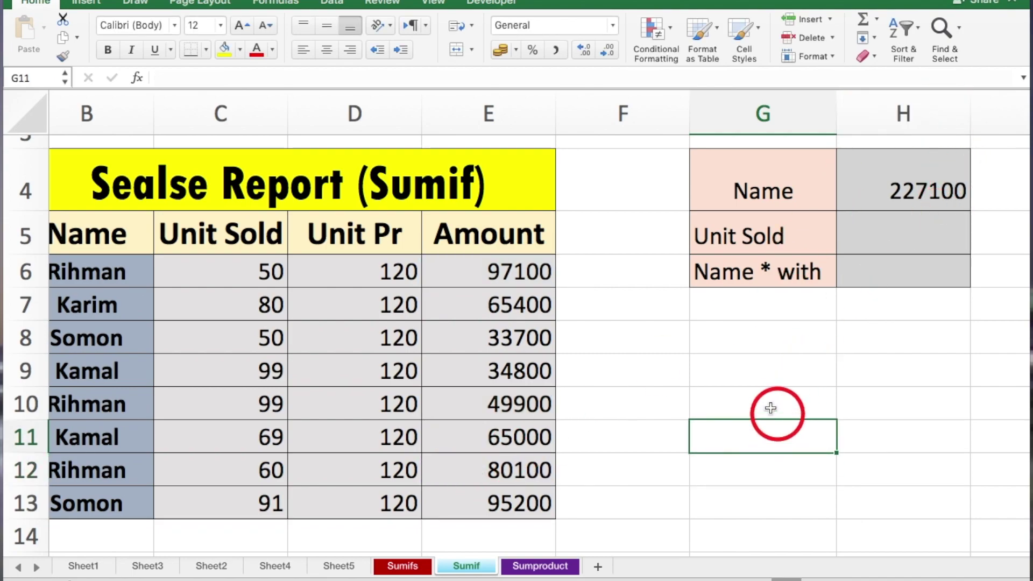
pyautogui.click(738, 333)
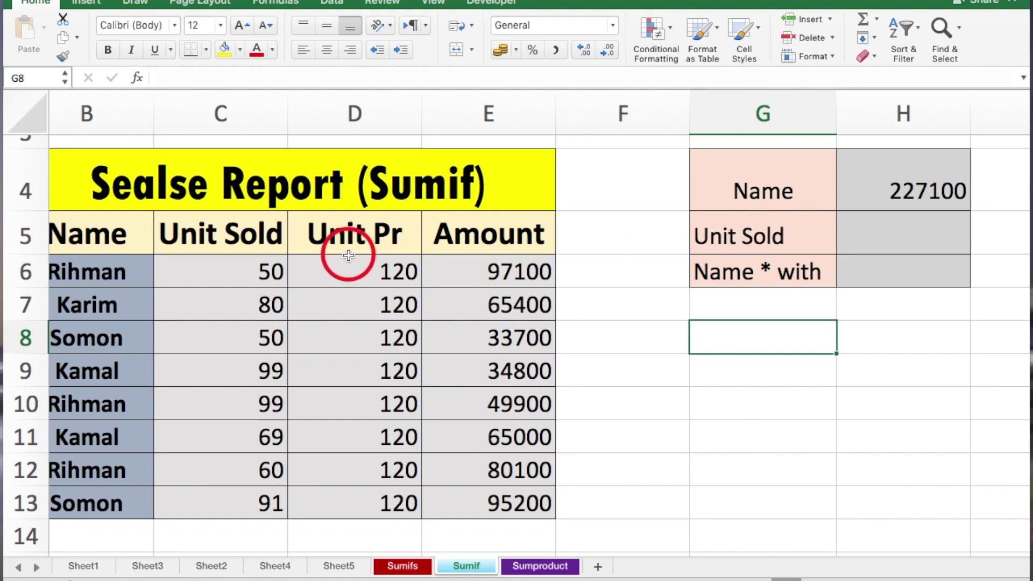
# - Enter =SUMIF(C6:C13,C6,E6:E13) in H5, totalling Amount for Unit Sold 50: 130800
pyautogui.click(247, 273)
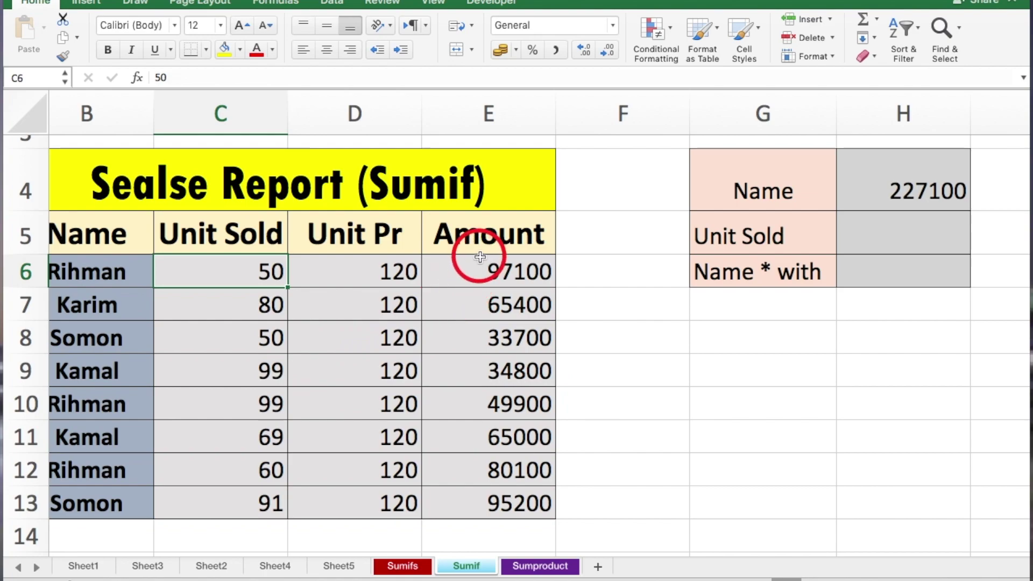
pyautogui.click(863, 235)
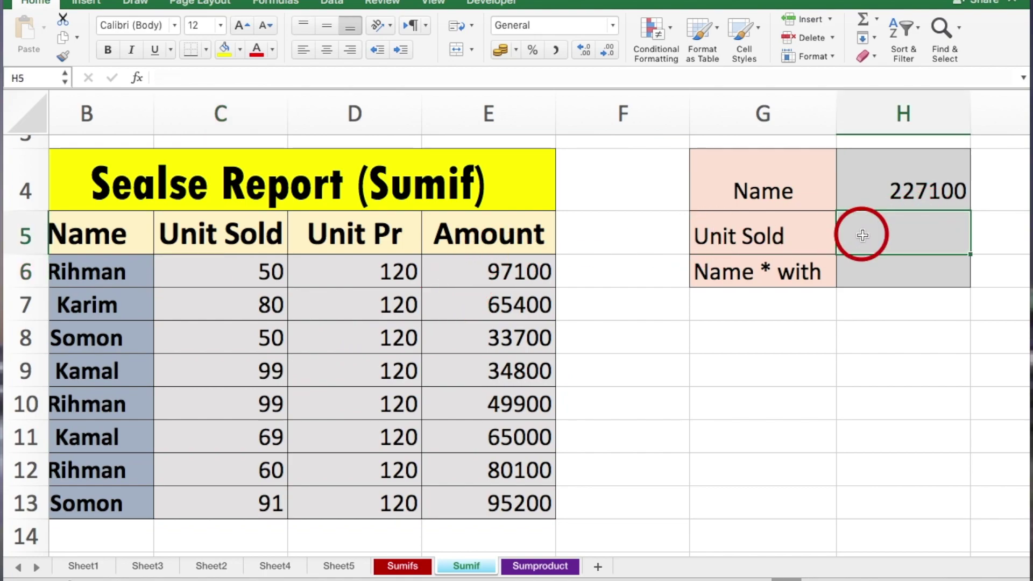
pyautogui.write('=s')
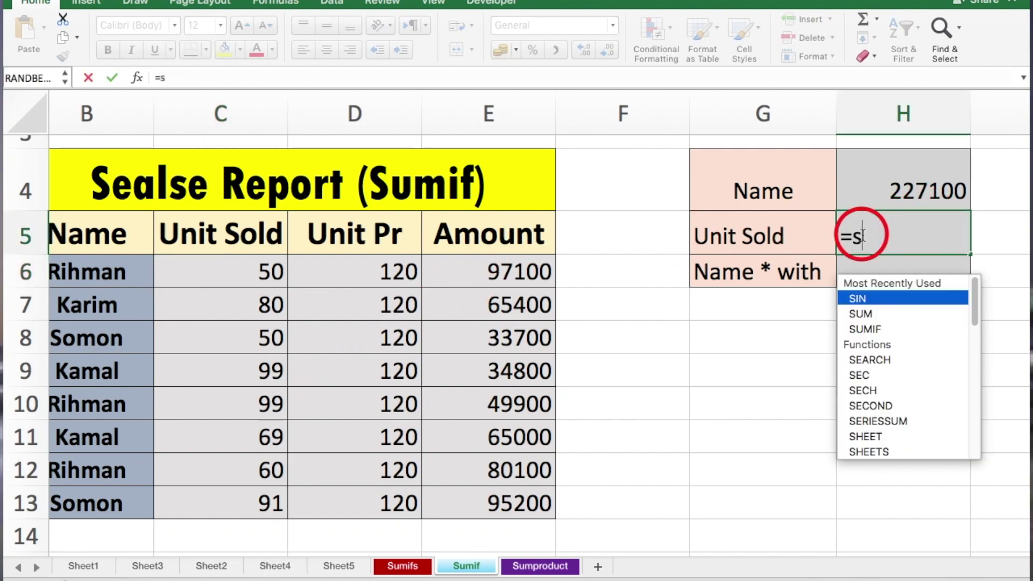
pyautogui.write('um')
pyautogui.click(864, 313)
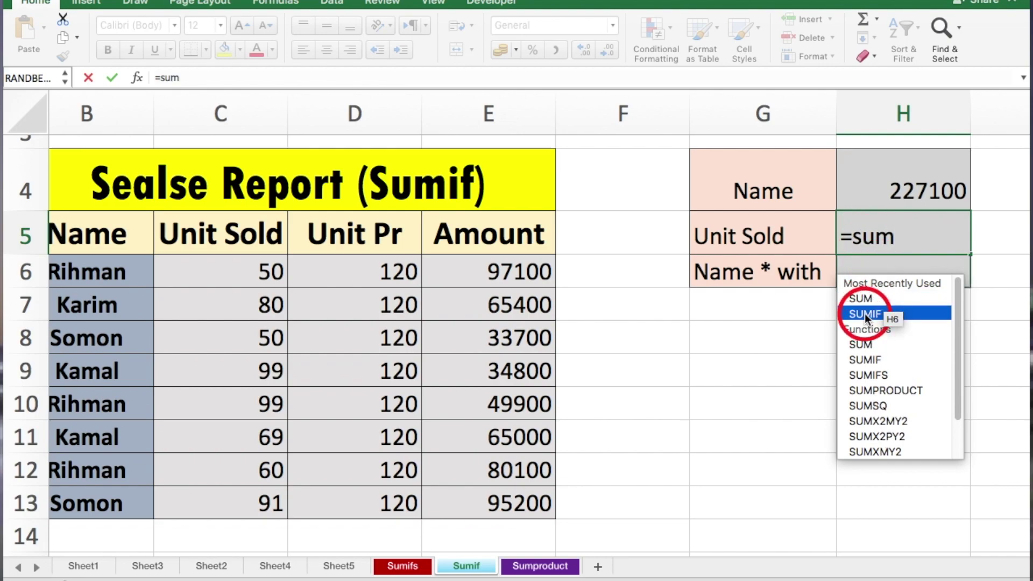
pyautogui.doubleClick(866, 313)
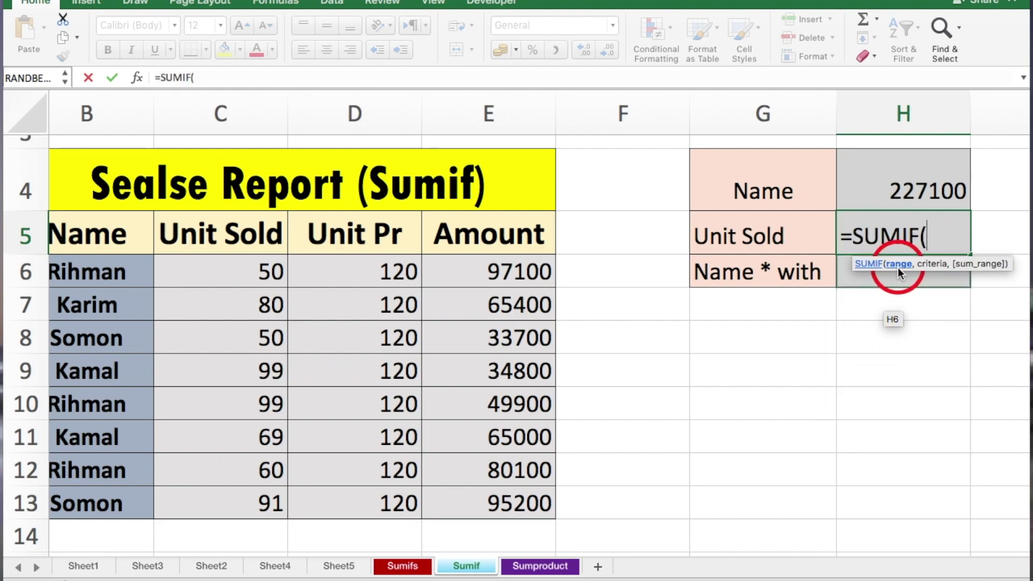
pyautogui.moveTo(254, 268); pyautogui.dragTo(251, 488)
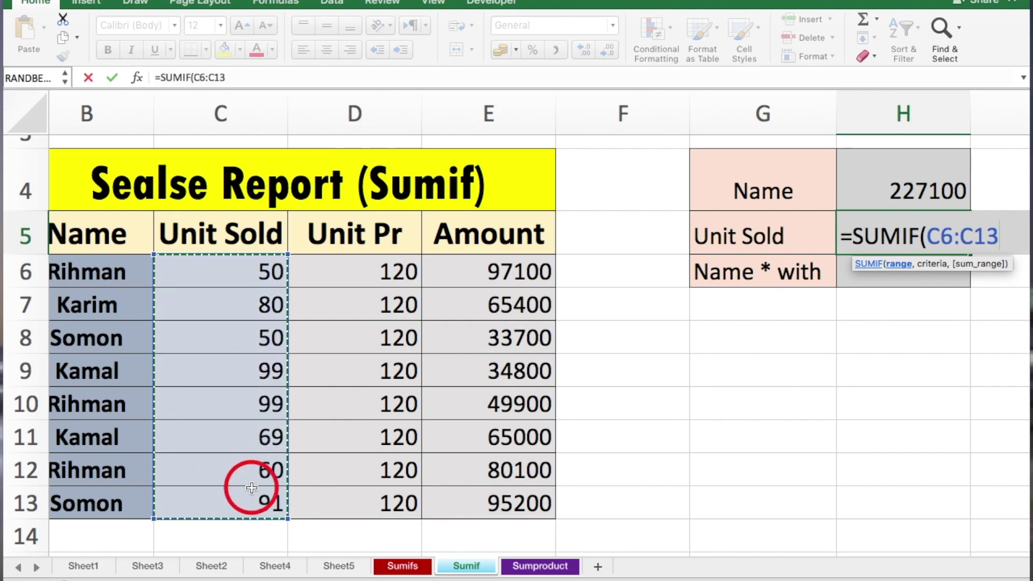
pyautogui.write(',')
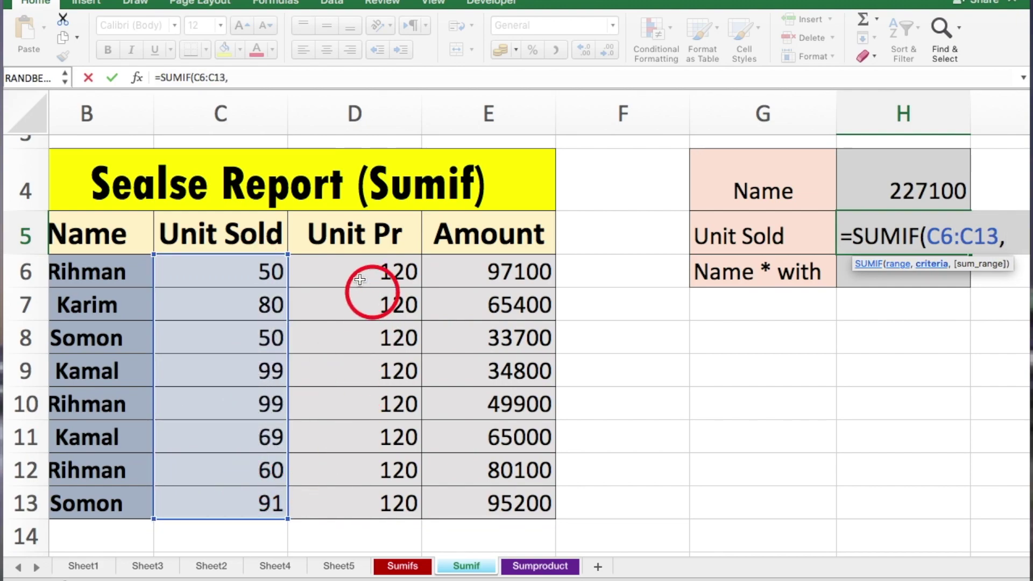
pyautogui.click(263, 272)
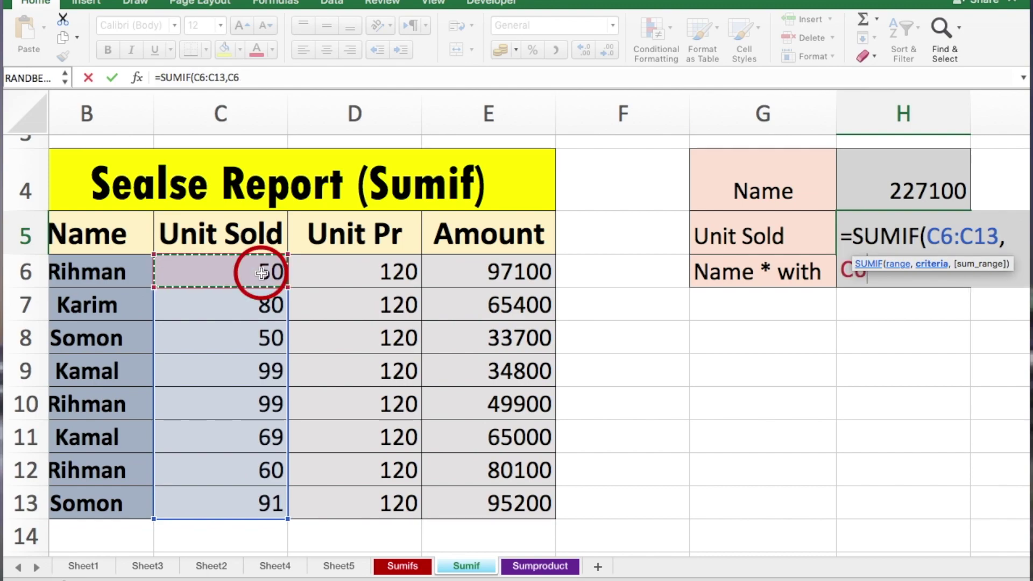
pyautogui.write(',')
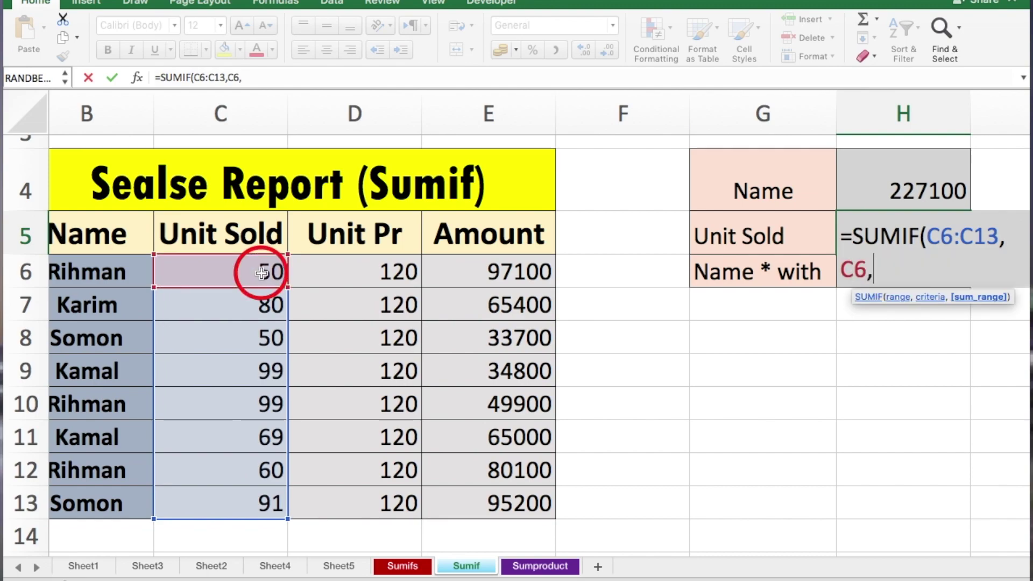
pyautogui.moveTo(515, 273); pyautogui.dragTo(506, 501)
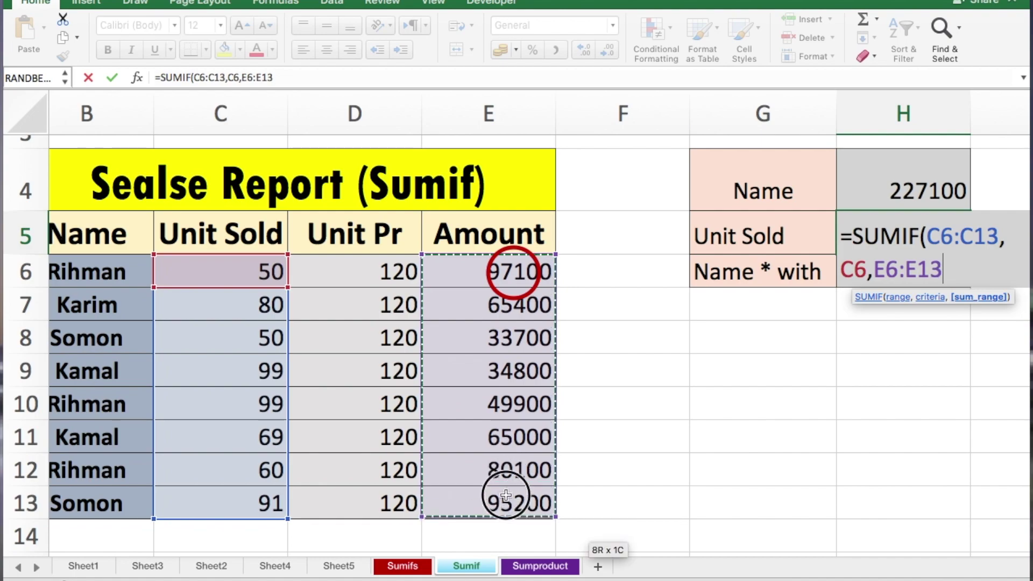
pyautogui.press('Return')
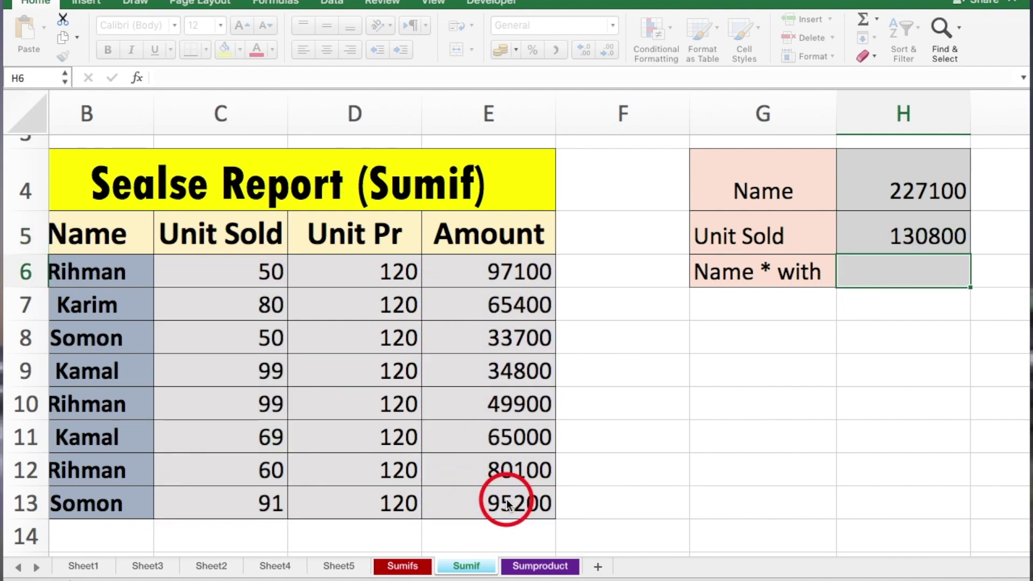
pyautogui.hscroll(2, 810, 305)
pyautogui.scroll(1, 810, 305)
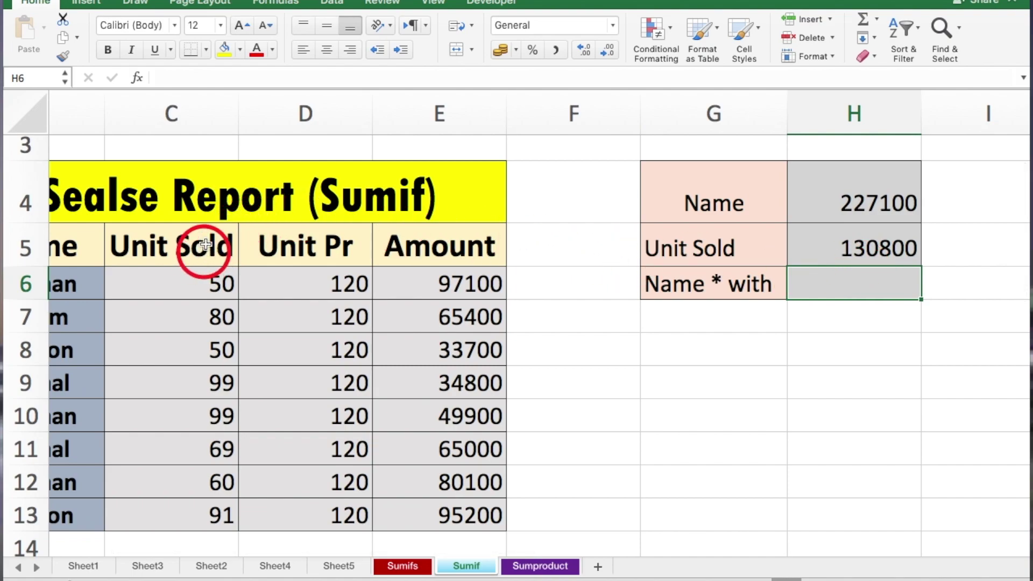
pyautogui.hscroll(-3, 207, 332)
pyautogui.scroll(-1, 207, 332)
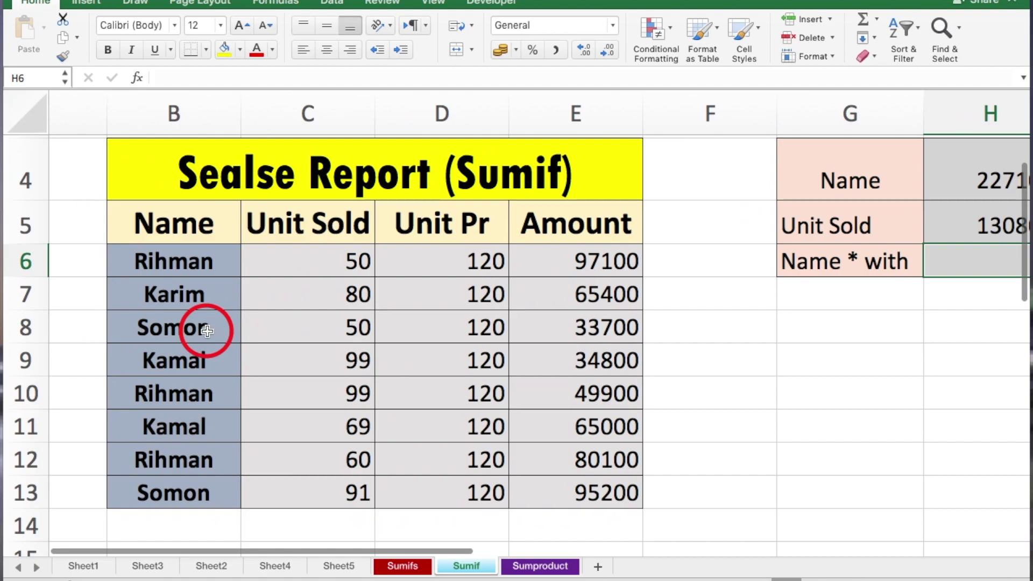
pyautogui.hscroll(3, 188, 327)
pyautogui.scroll(1, 187, 326)
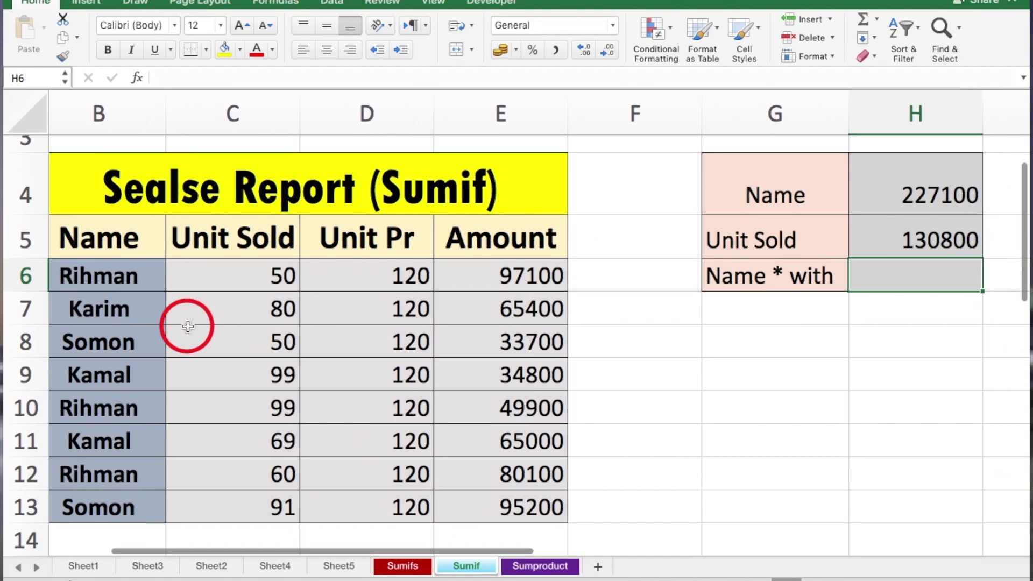
pyautogui.click(936, 197)
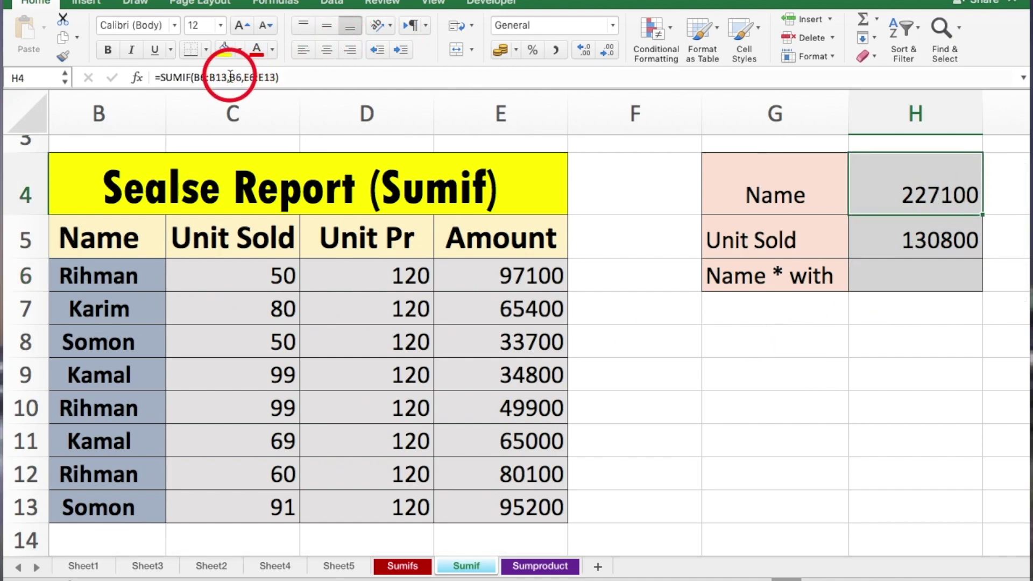
pyautogui.click(136, 266)
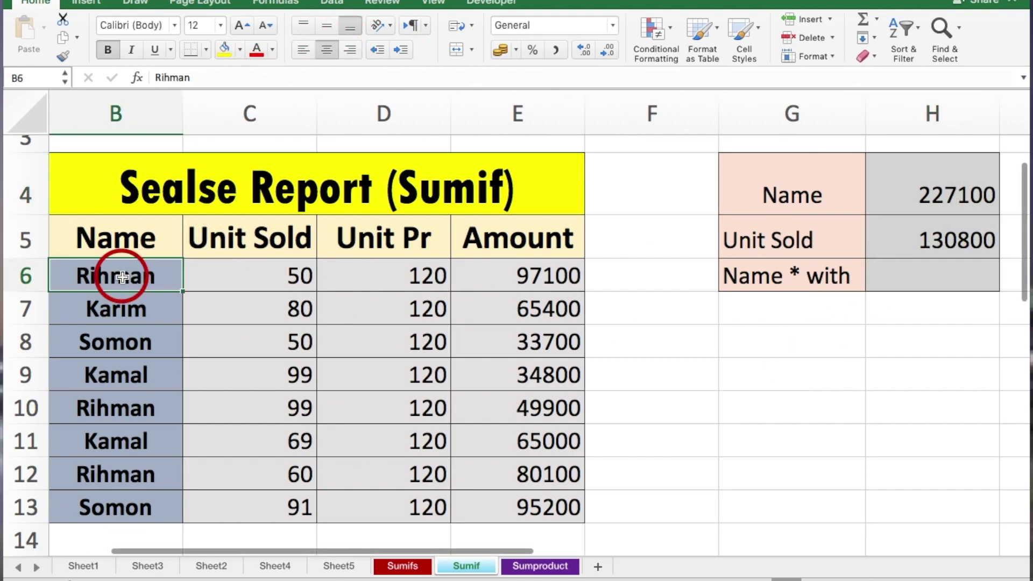
pyautogui.click(168, 352)
pyautogui.click(153, 345)
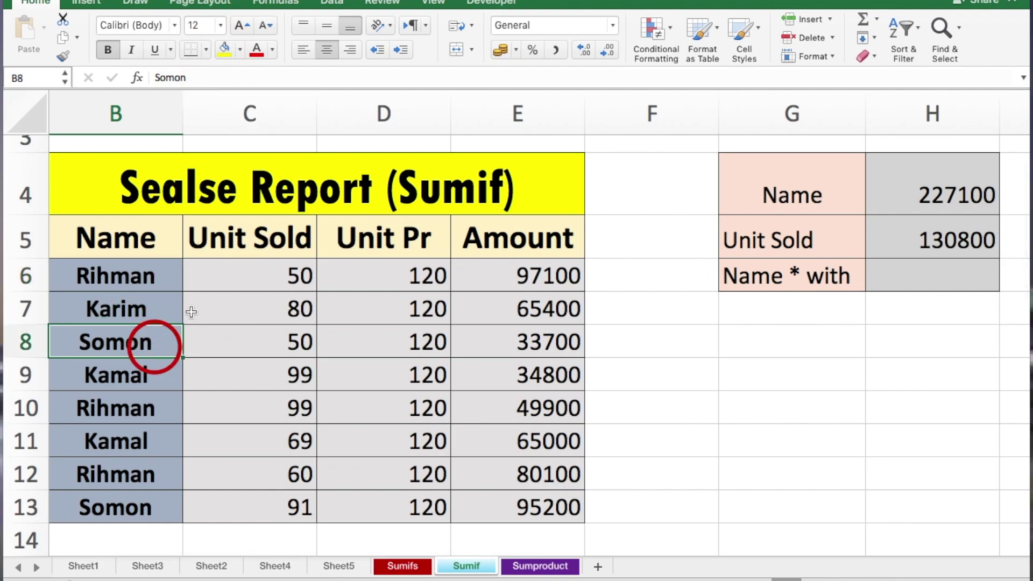
pyautogui.click(125, 399)
pyautogui.click(141, 304)
pyautogui.moveTo(141, 304); pyautogui.dragTo(141, 274)
pyautogui.click(564, 190)
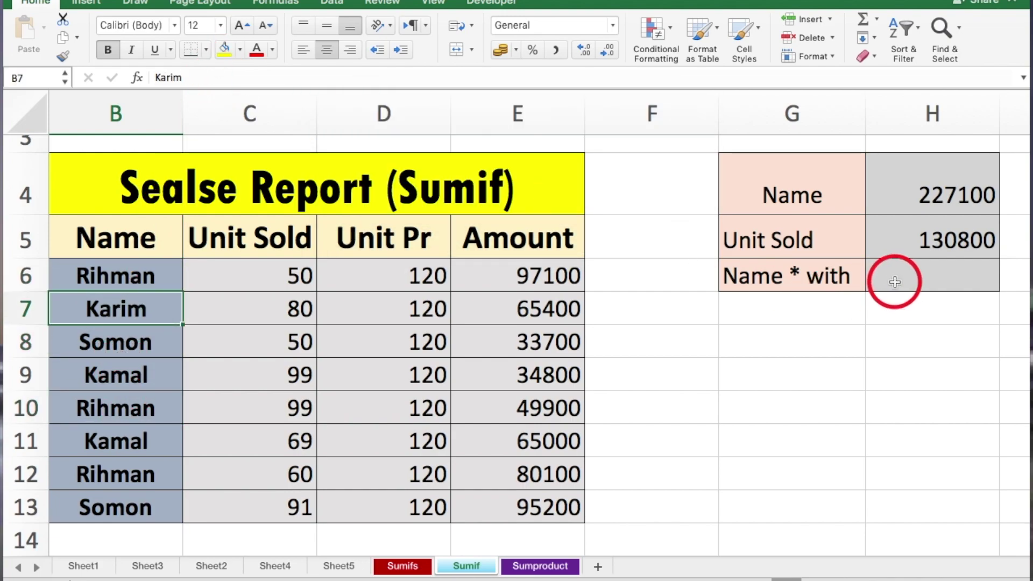
pyautogui.click(896, 280)
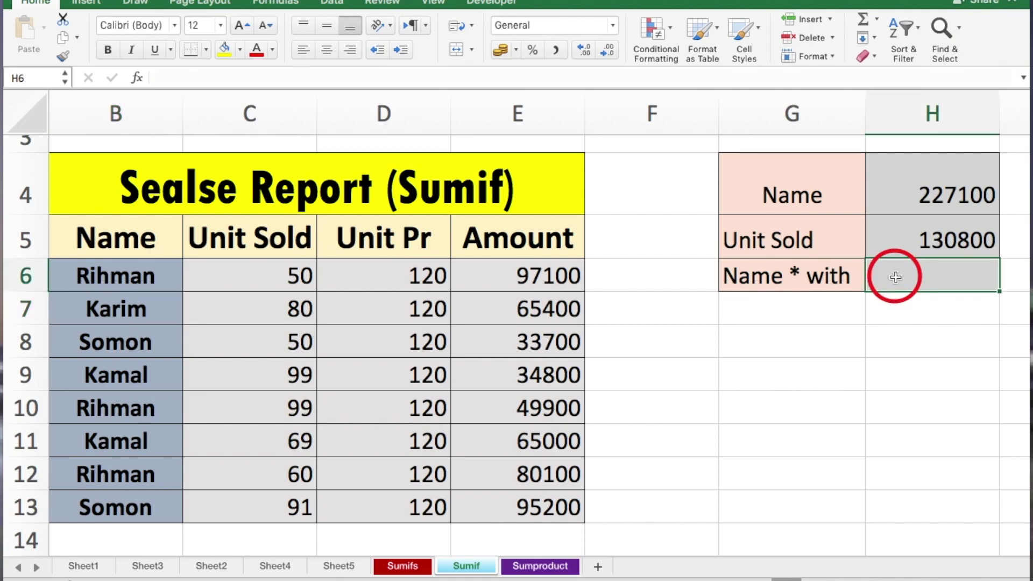
pyautogui.write('=')
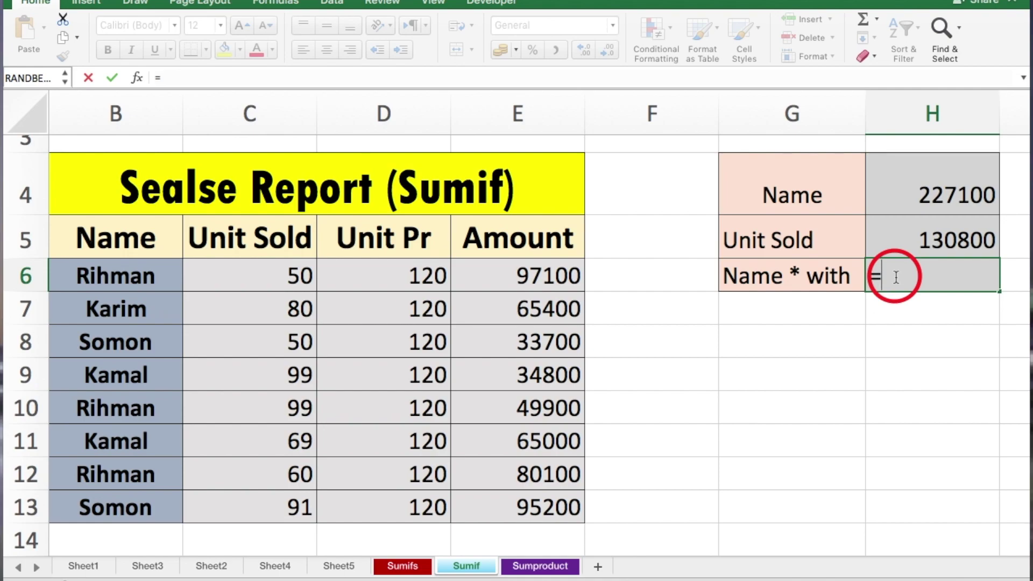
pyautogui.write('sum')
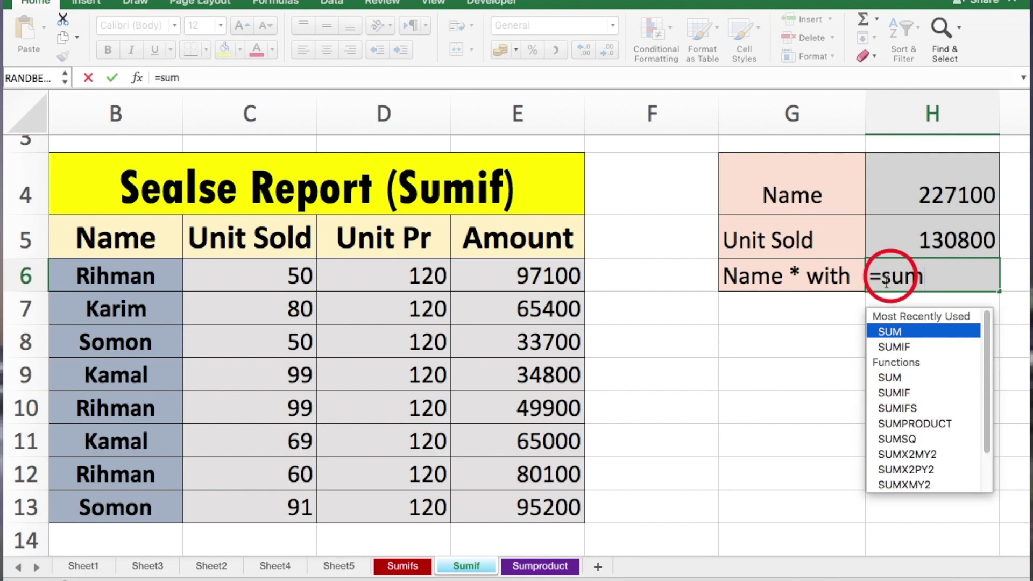
# - Enter =SUMIF(B6:B13,"K*",E6:E13) in H6 for names starting with K, giving 165200
pyautogui.doubleClick(931, 346)
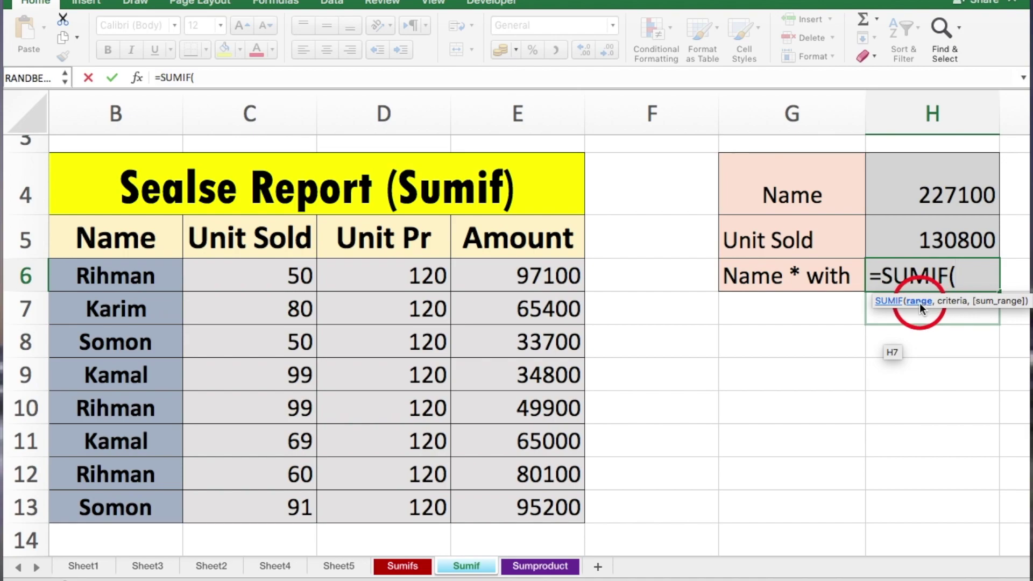
pyautogui.moveTo(93, 279); pyautogui.dragTo(112, 511)
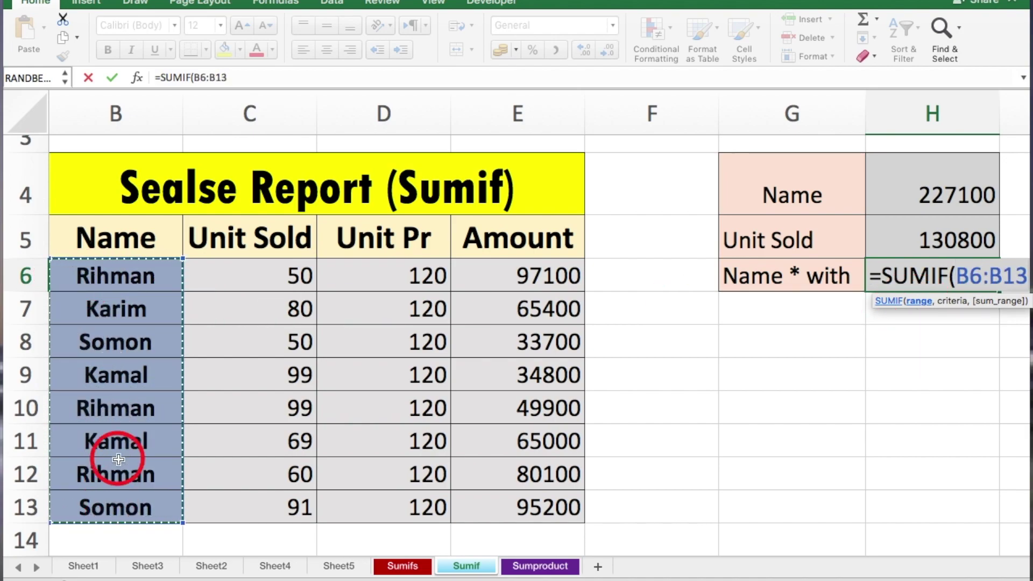
pyautogui.write(',"K*')
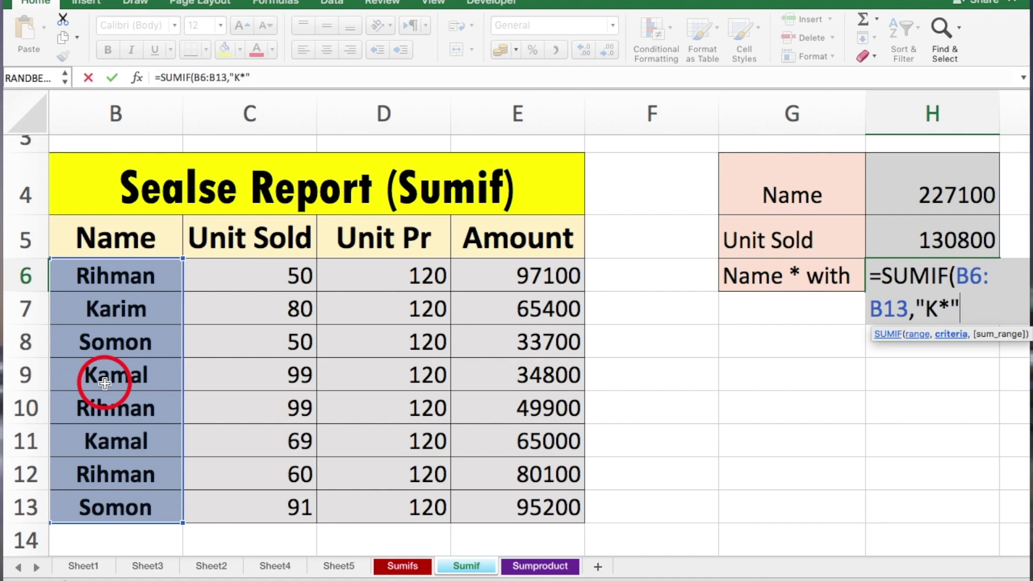
pyautogui.write(',')
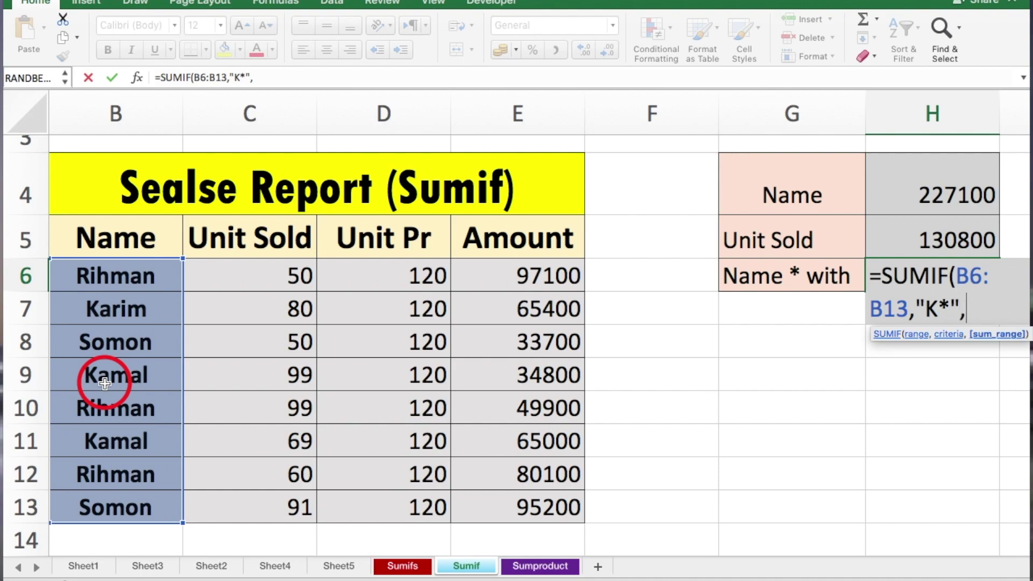
pyautogui.moveTo(527, 277); pyautogui.dragTo(571, 493)
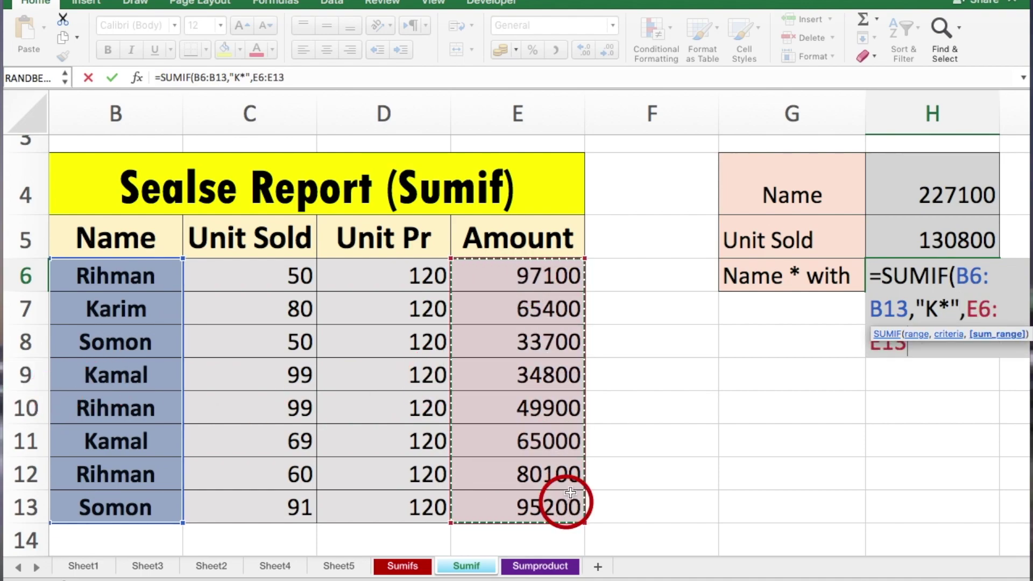
pyautogui.press('Return')
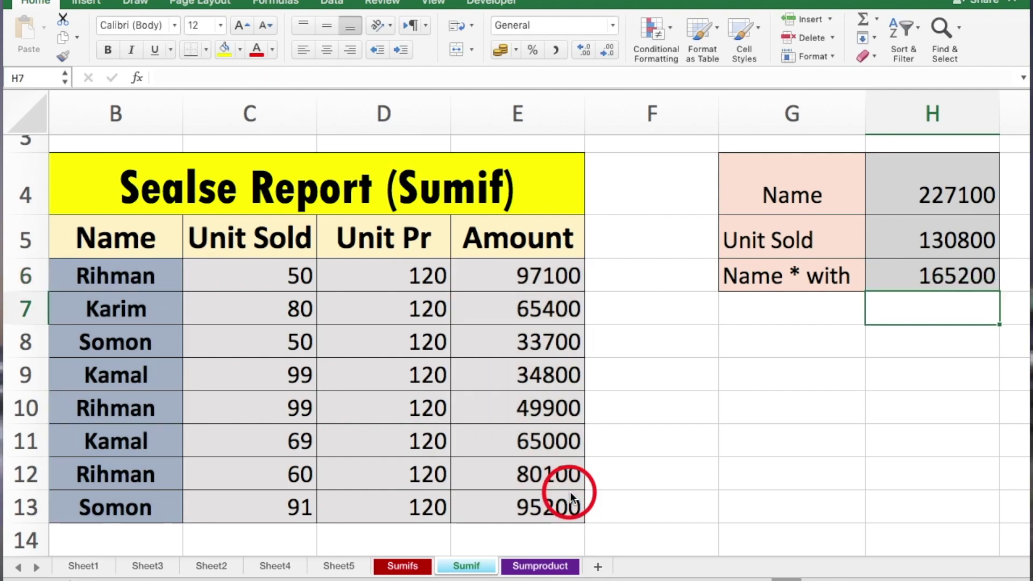
pyautogui.click(926, 275)
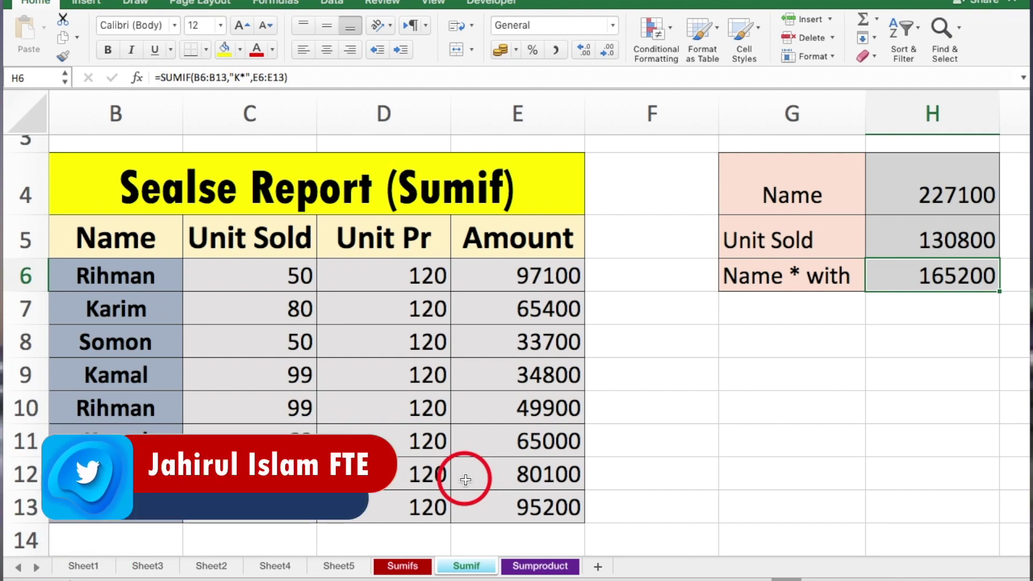
pyautogui.click(405, 566)
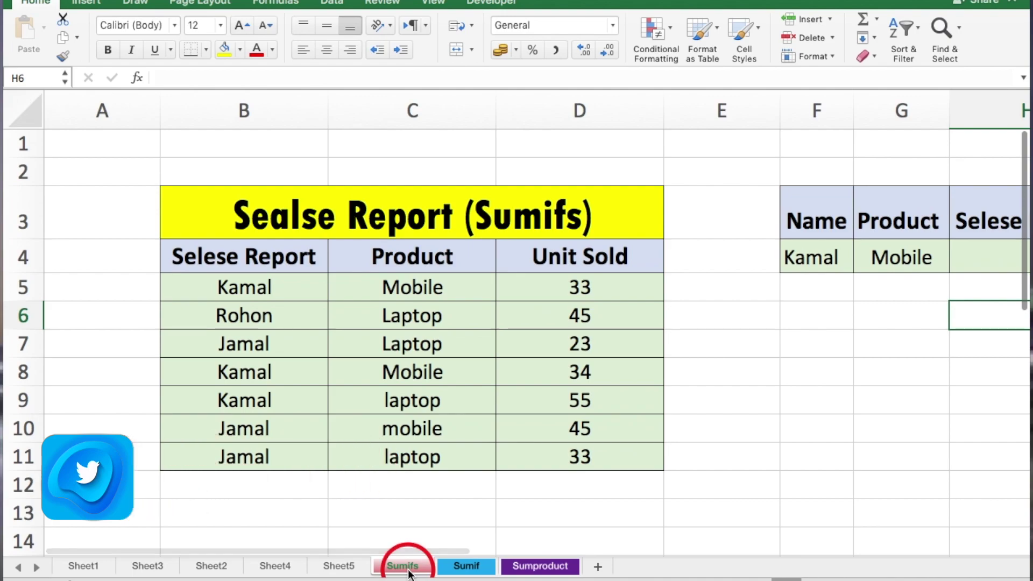
# - Walk through the Sumifs table, highlighting Kamal, Mobile and the Unit Sold values D5:D11
pyautogui.hscroll(3, 486, 451)
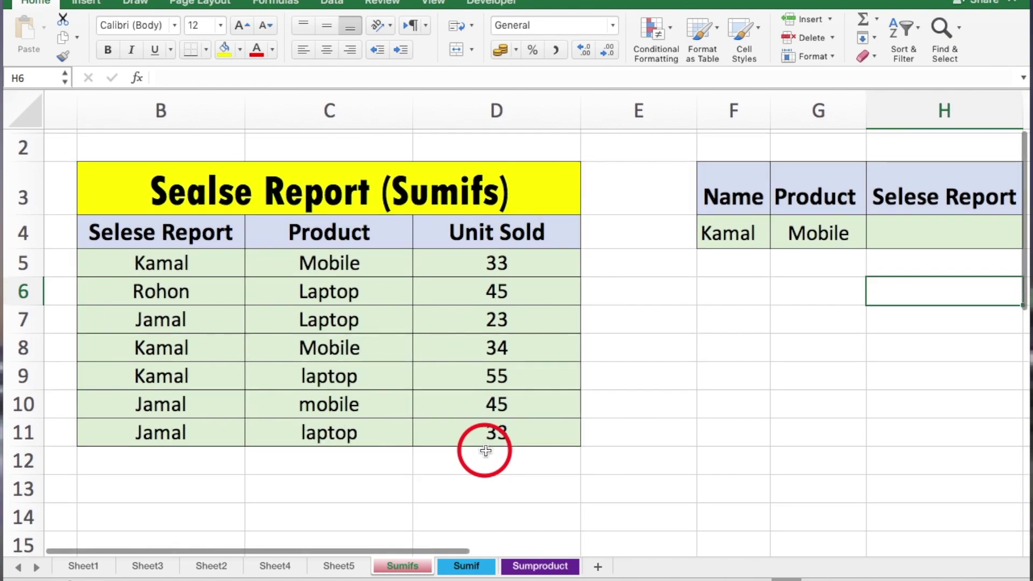
pyautogui.click(179, 263)
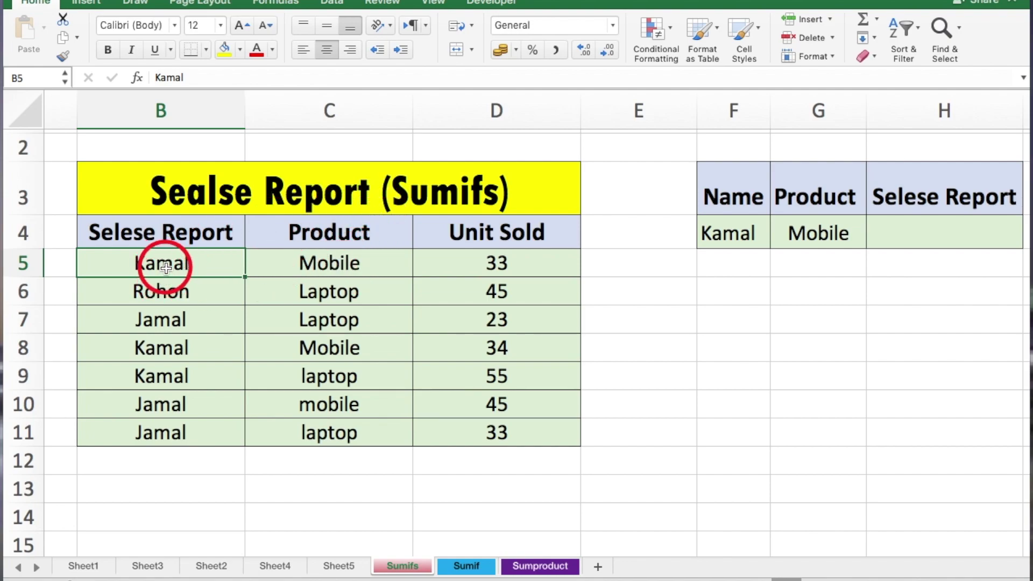
pyautogui.click(306, 264)
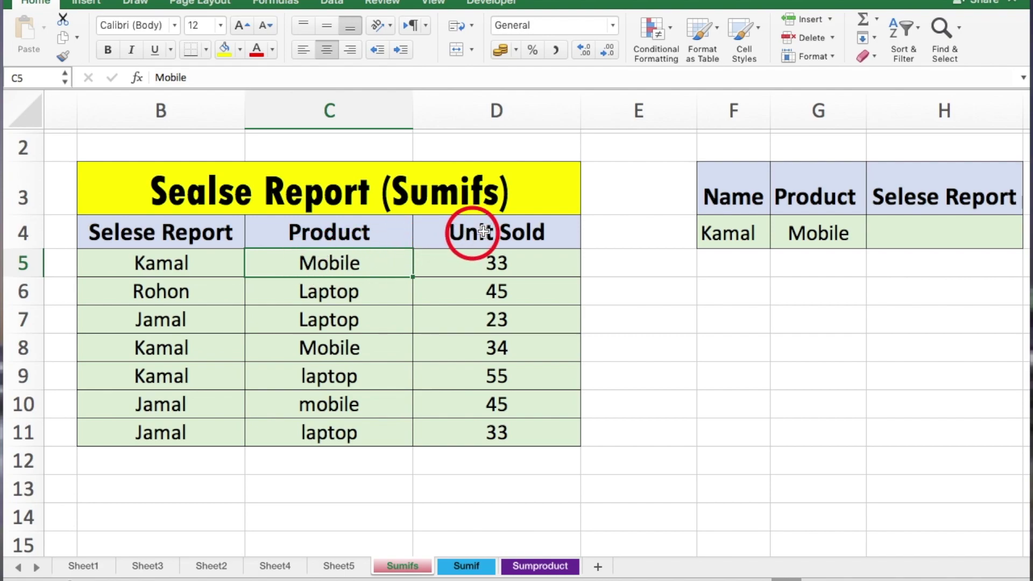
pyautogui.click(484, 260)
pyautogui.moveTo(484, 260); pyautogui.dragTo(495, 426)
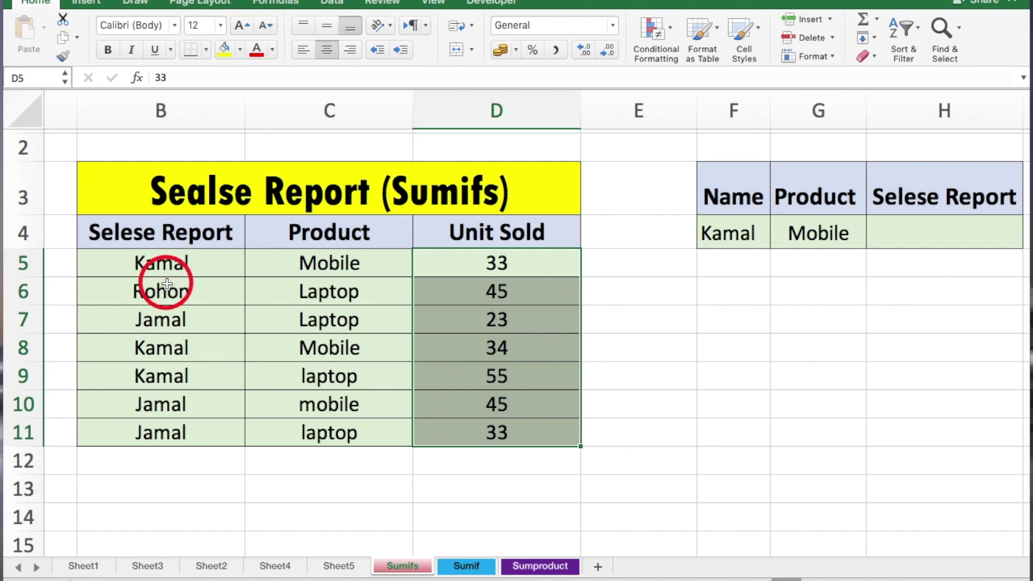
pyautogui.click(331, 262)
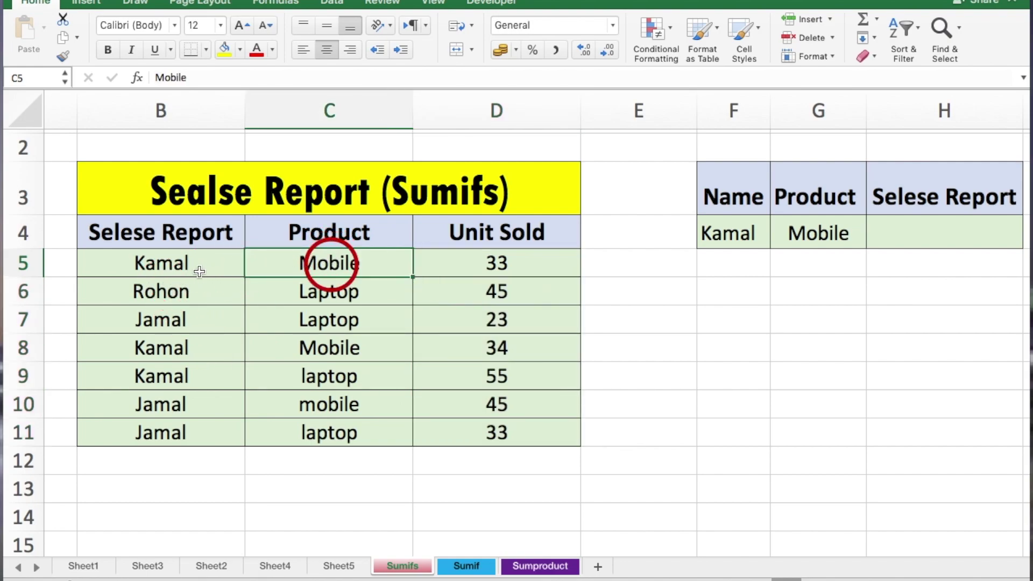
pyautogui.click(179, 272)
pyautogui.click(312, 263)
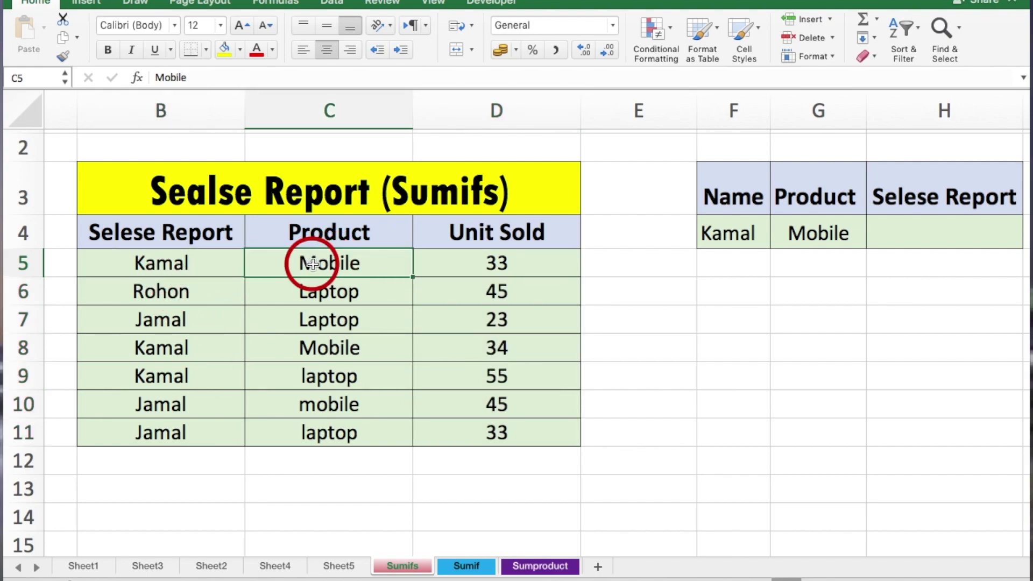
pyautogui.click(187, 267)
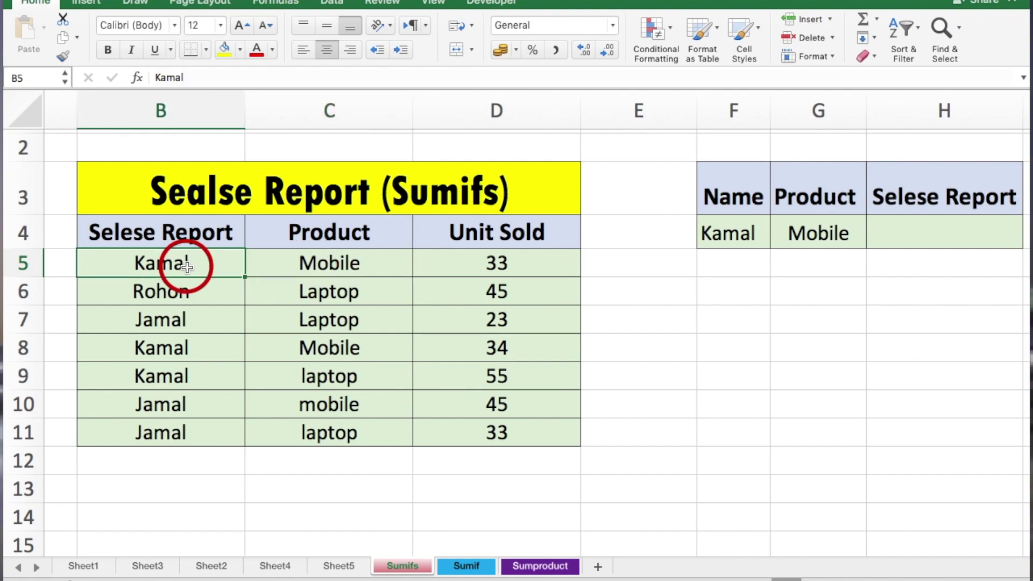
pyautogui.click(305, 262)
pyautogui.click(520, 318)
pyautogui.click(903, 236)
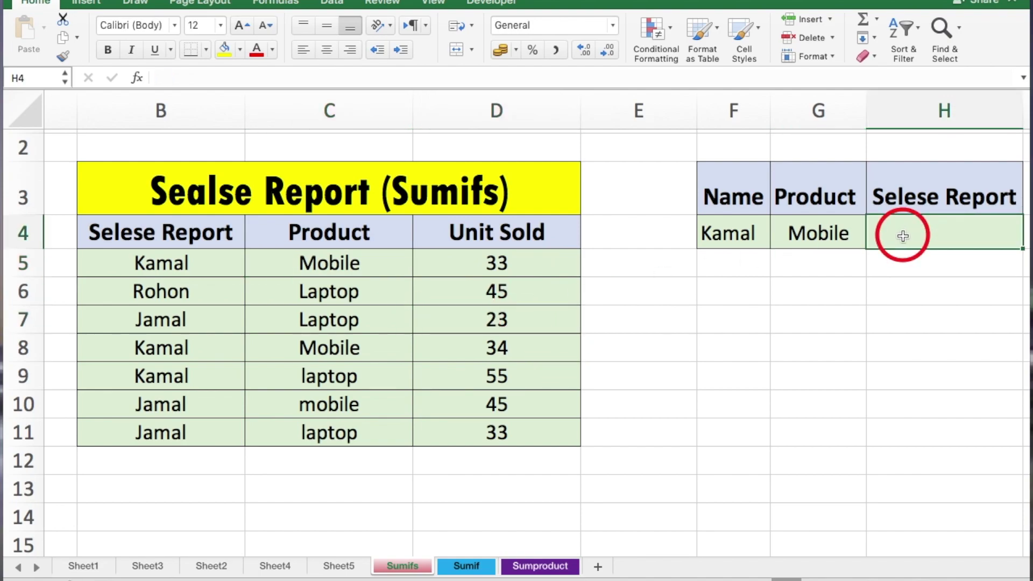
# - Enter =SUMIFS(D5:D11,B5:B11,F4,C5:C11,G4) in H4, giving 67 units for Kamal's Mobile sales
pyautogui.write('=')
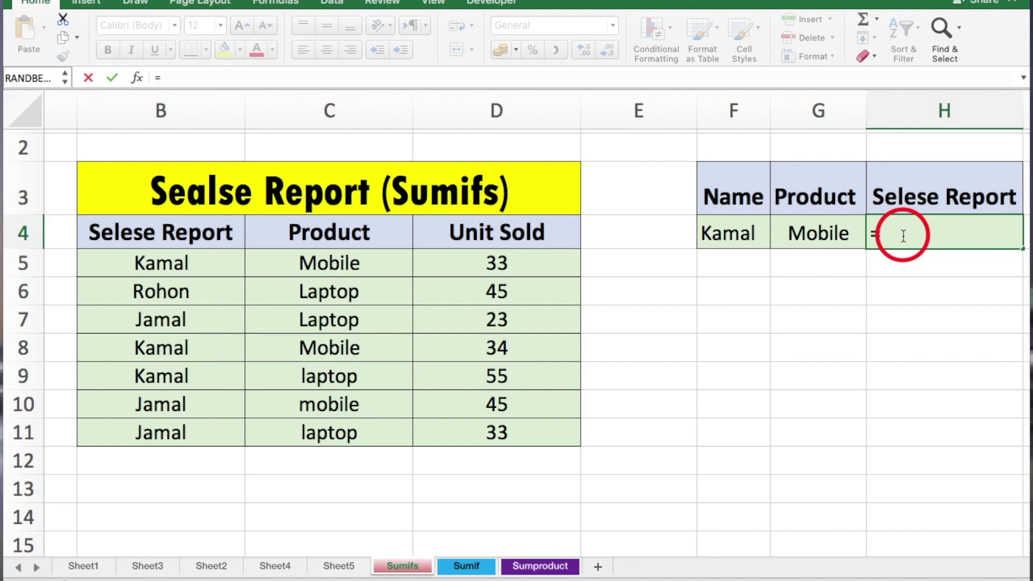
pyautogui.write('sum')
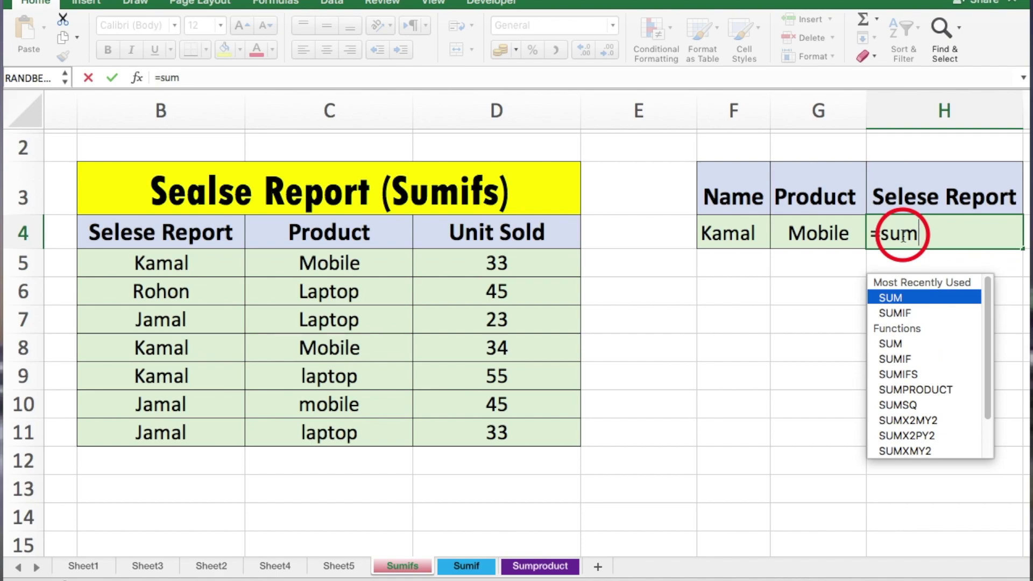
pyautogui.write('i')
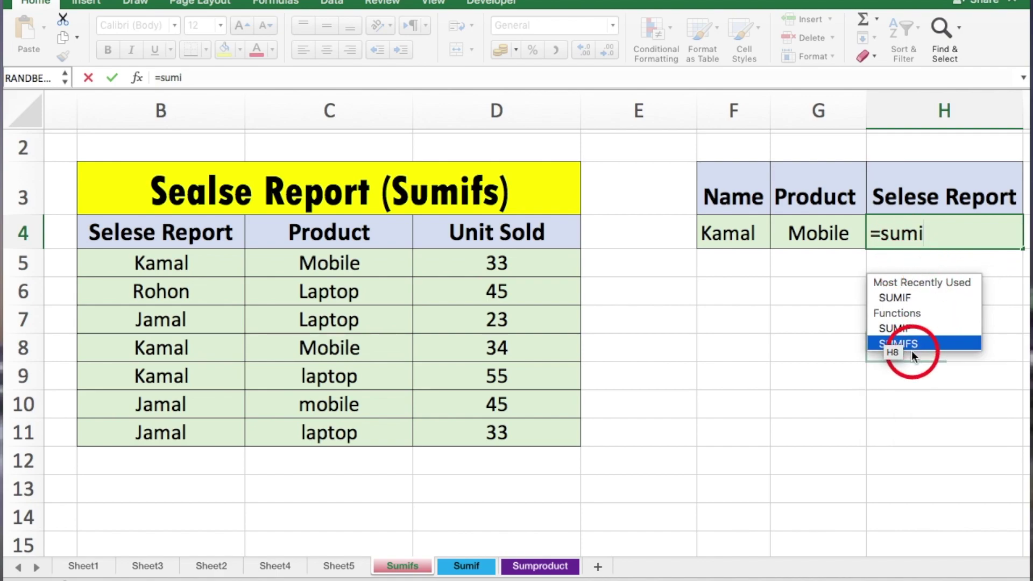
pyautogui.doubleClick(909, 344)
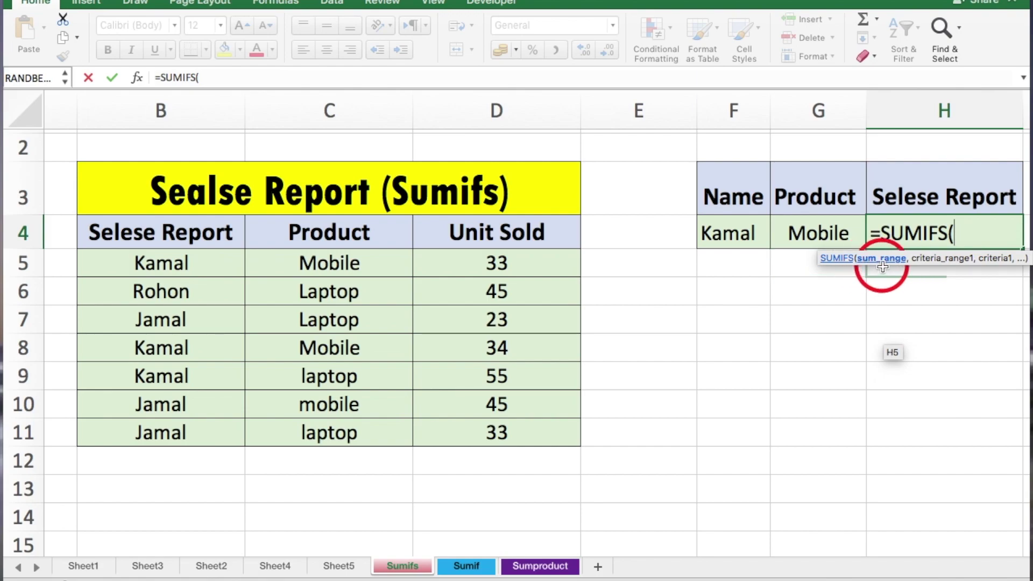
pyautogui.hscroll(1, 883, 267)
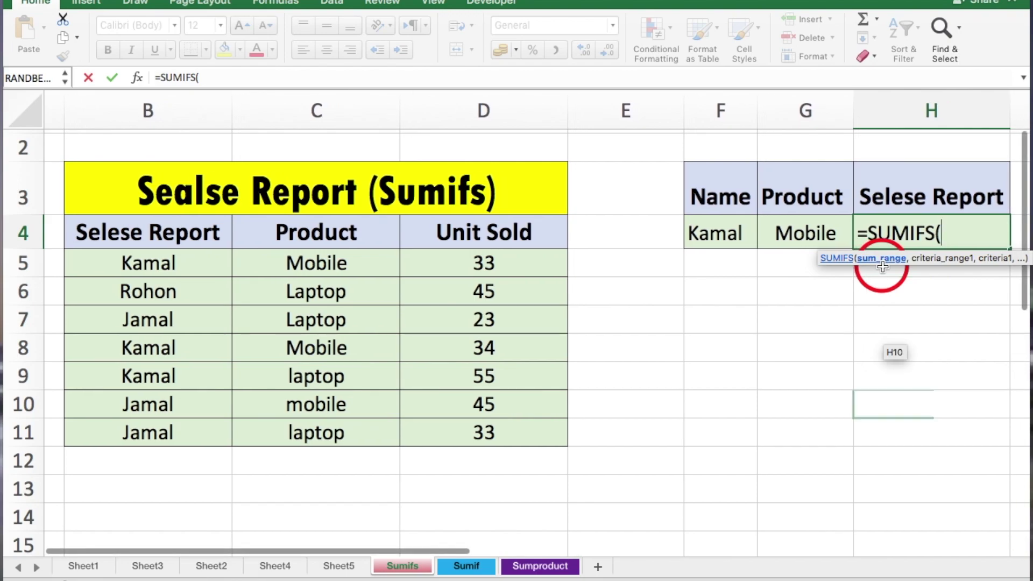
pyautogui.moveTo(484, 263); pyautogui.dragTo(524, 432)
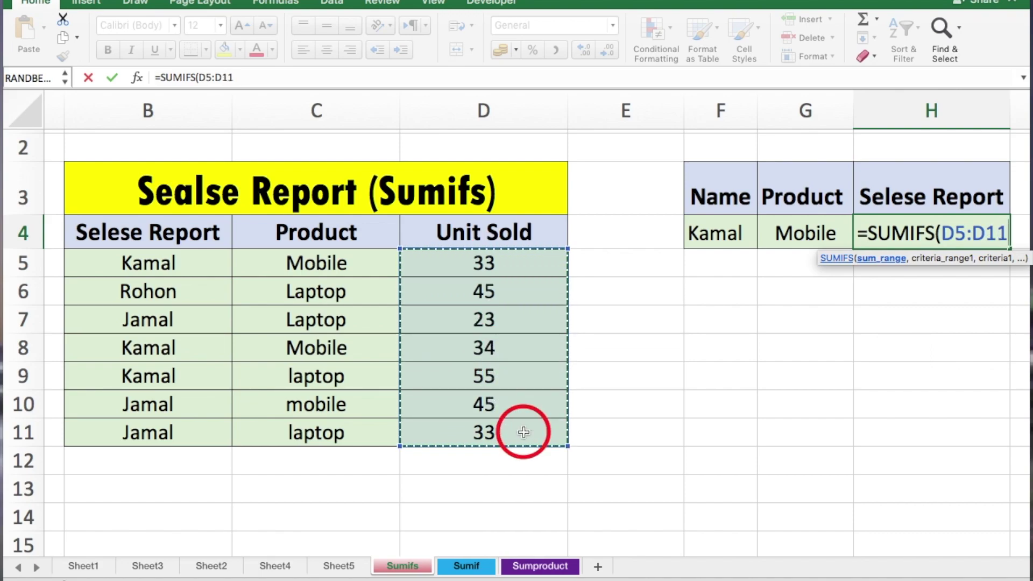
pyautogui.write(',')
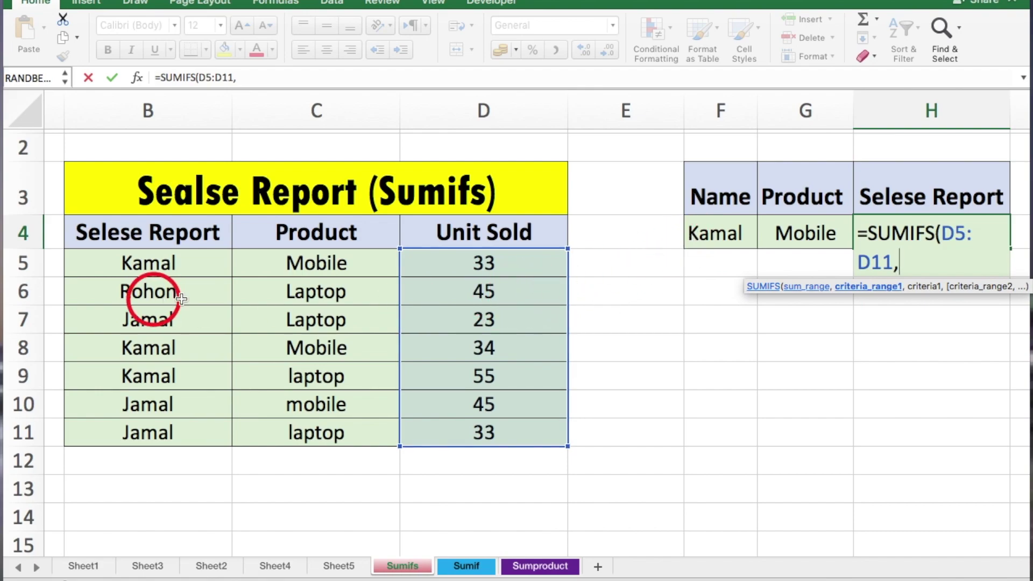
pyautogui.moveTo(146, 262); pyautogui.dragTo(165, 427)
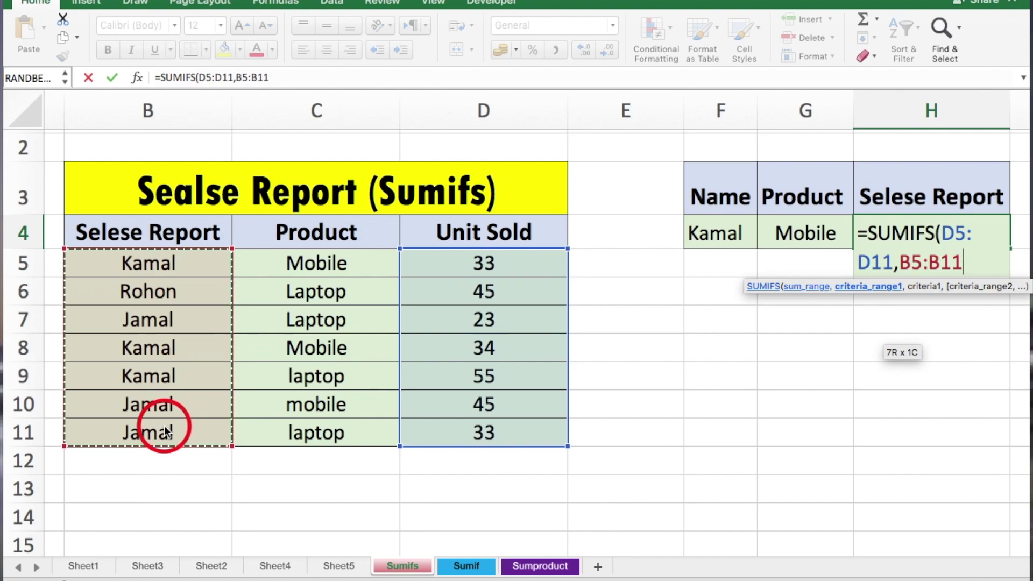
pyautogui.write(',')
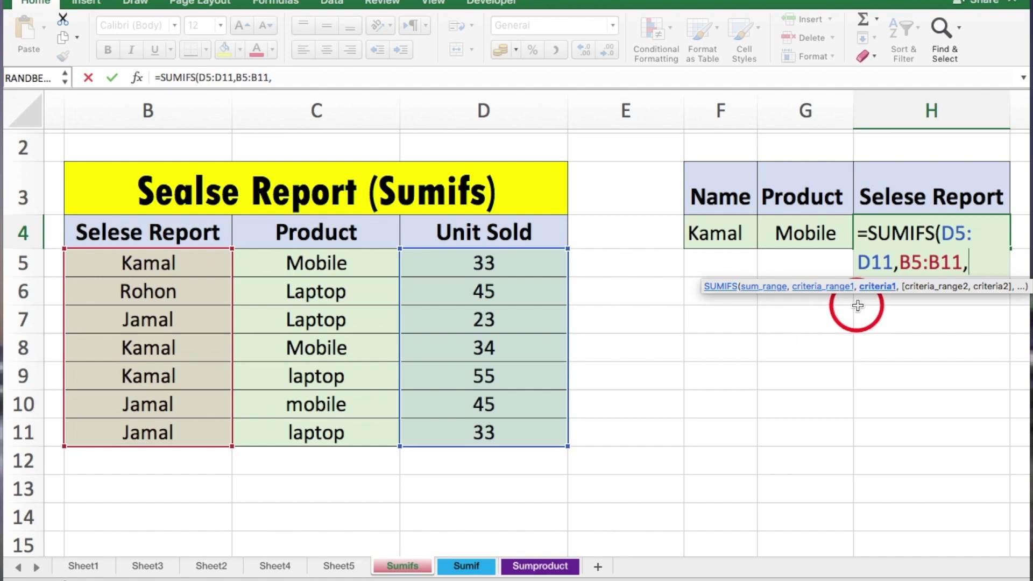
pyautogui.click(721, 238)
pyautogui.write(',')
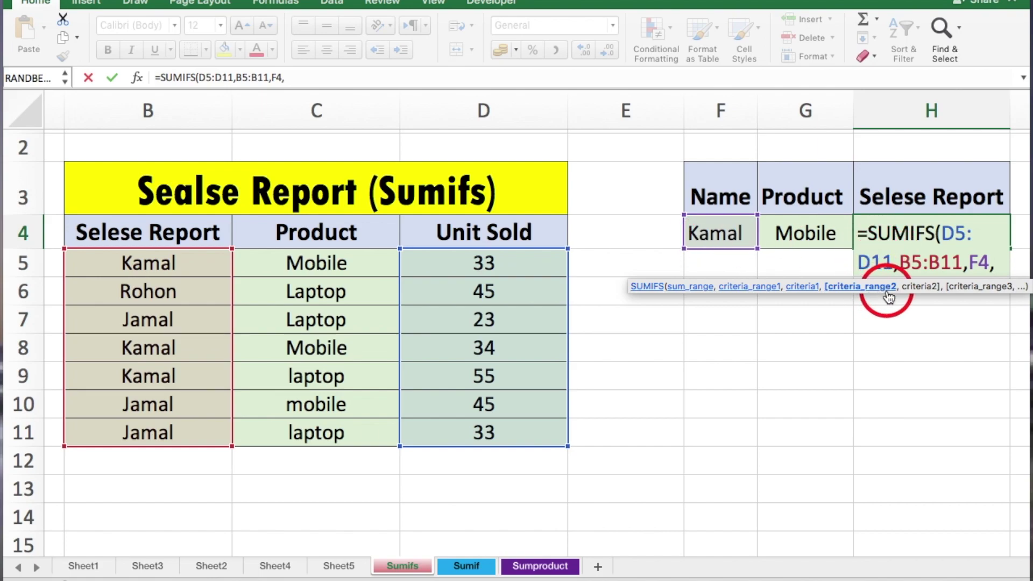
pyautogui.click(334, 262)
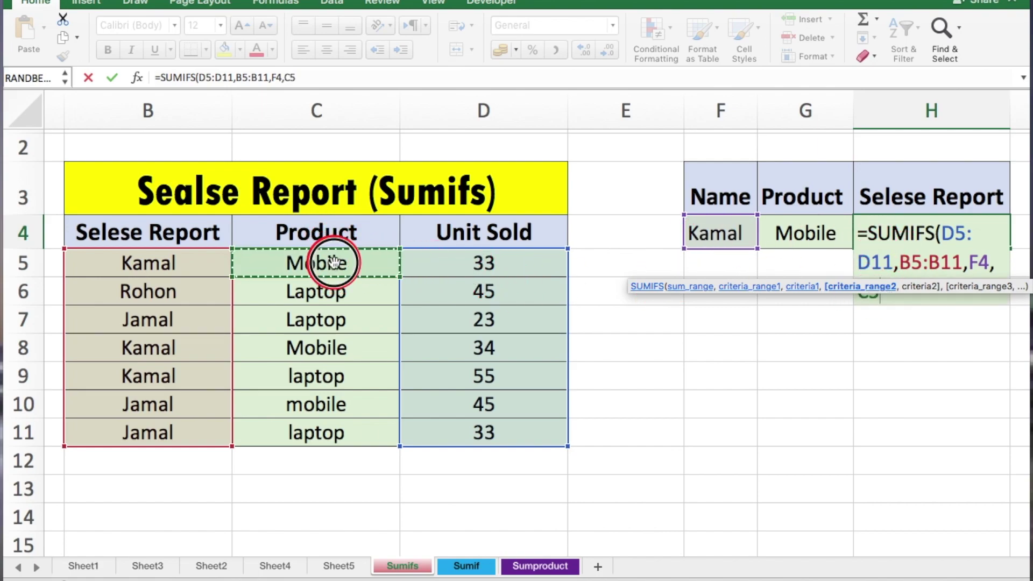
pyautogui.moveTo(335, 262); pyautogui.dragTo(338, 432)
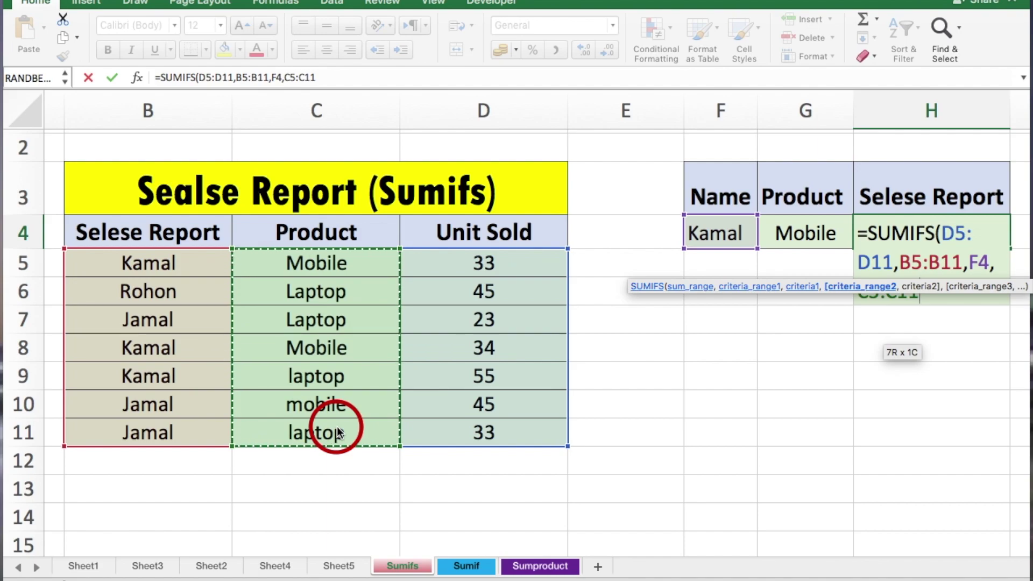
pyautogui.write(',')
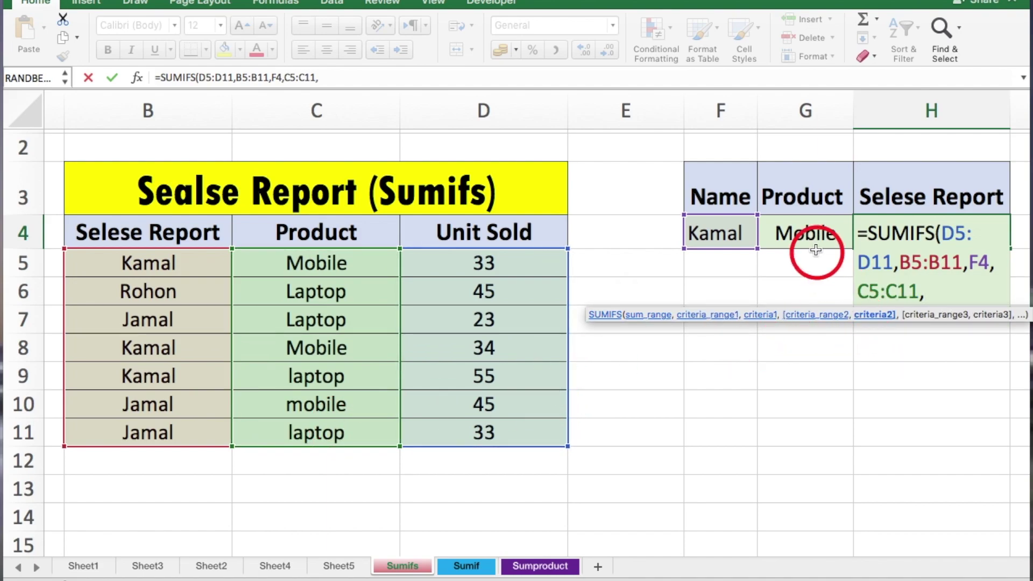
pyautogui.click(809, 235)
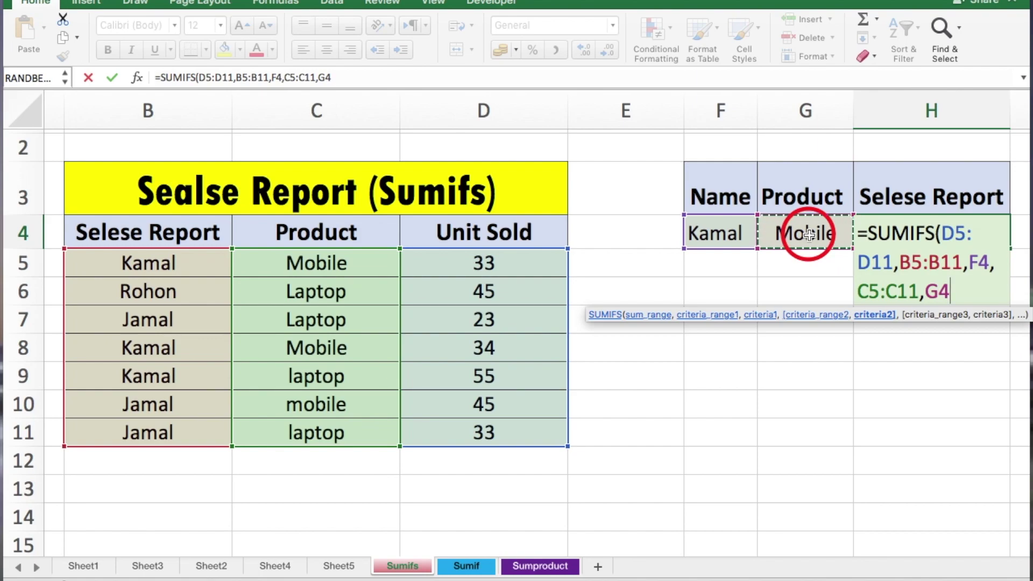
pyautogui.press('Return')
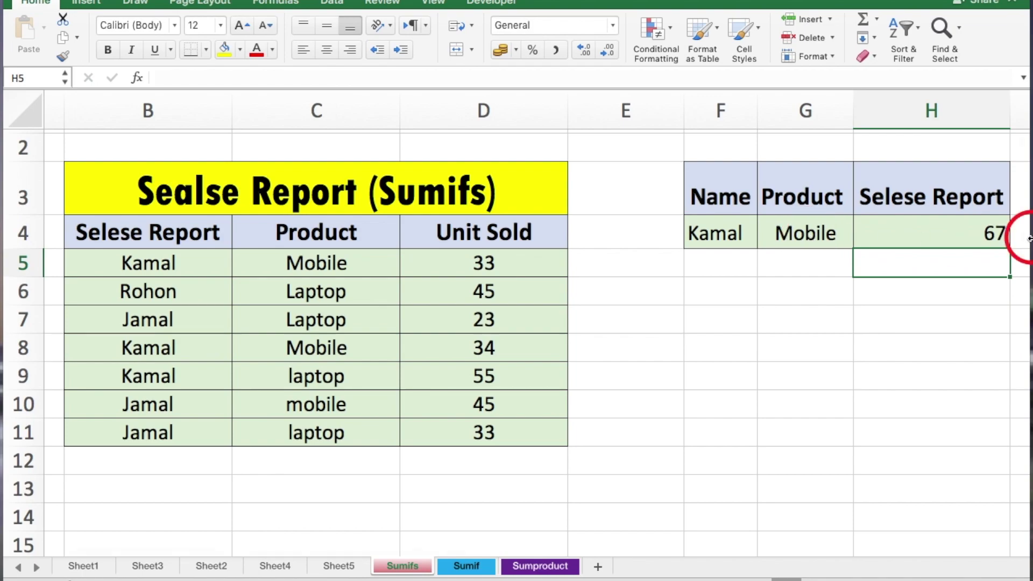
pyautogui.click(941, 226)
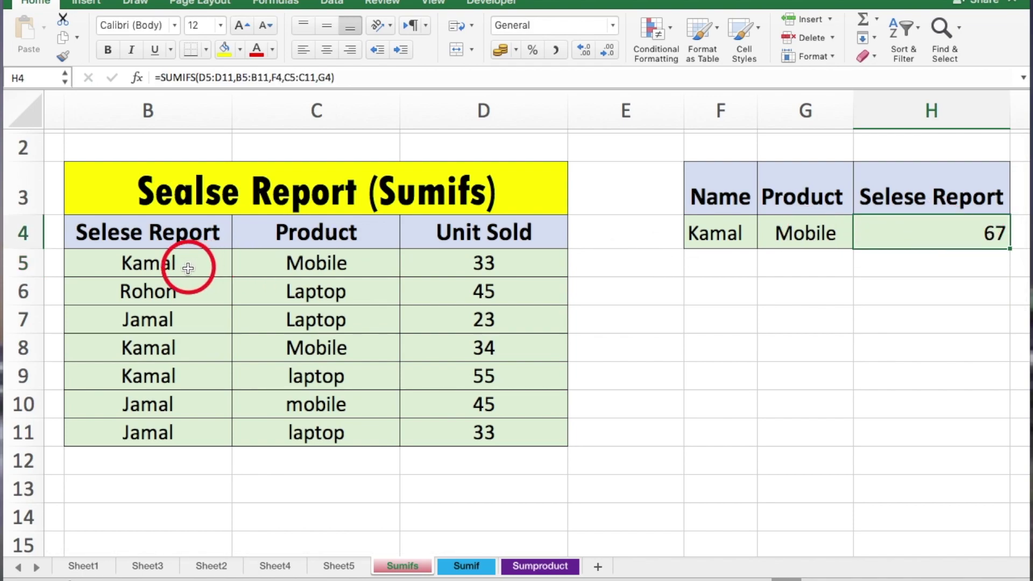
pyautogui.click(168, 265)
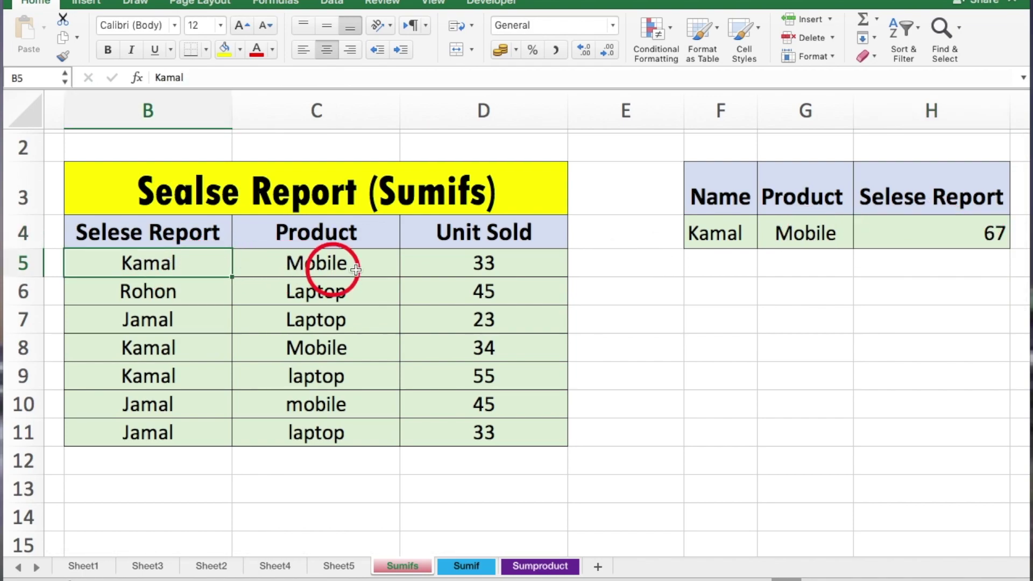
pyautogui.click(153, 348)
pyautogui.click(483, 351)
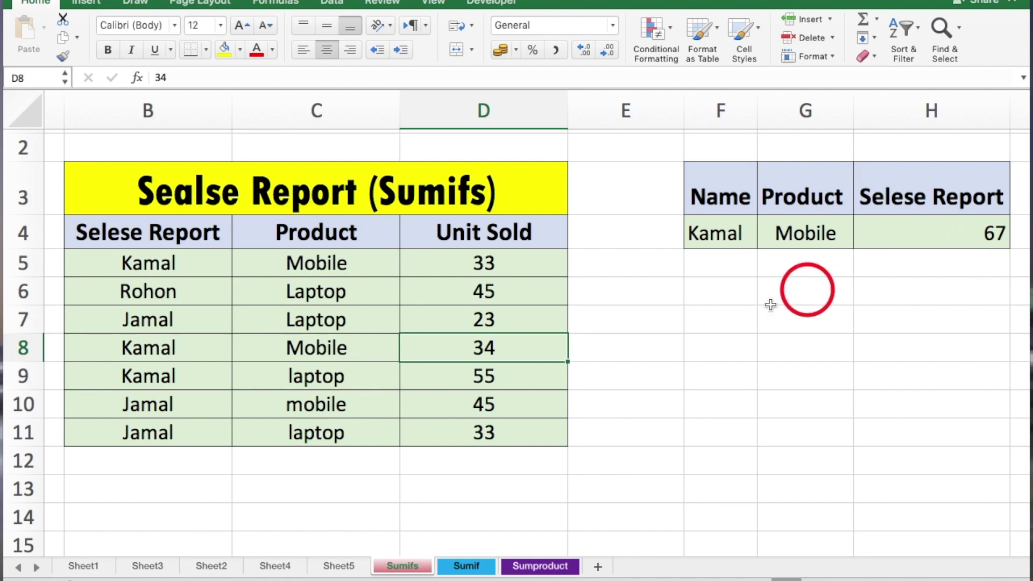
pyautogui.click(144, 378)
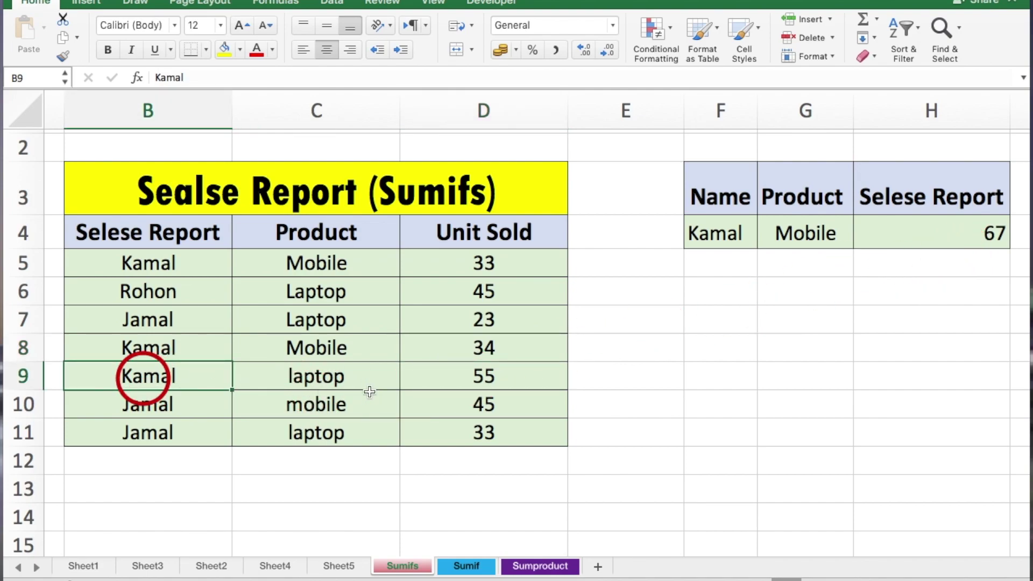
pyautogui.click(323, 383)
pyautogui.click(476, 385)
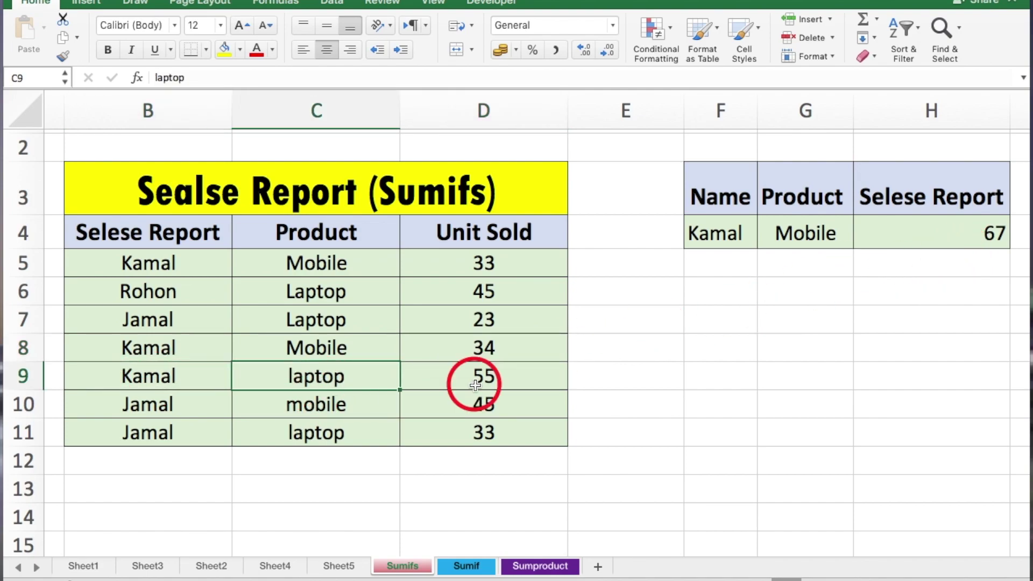
pyautogui.click(161, 376)
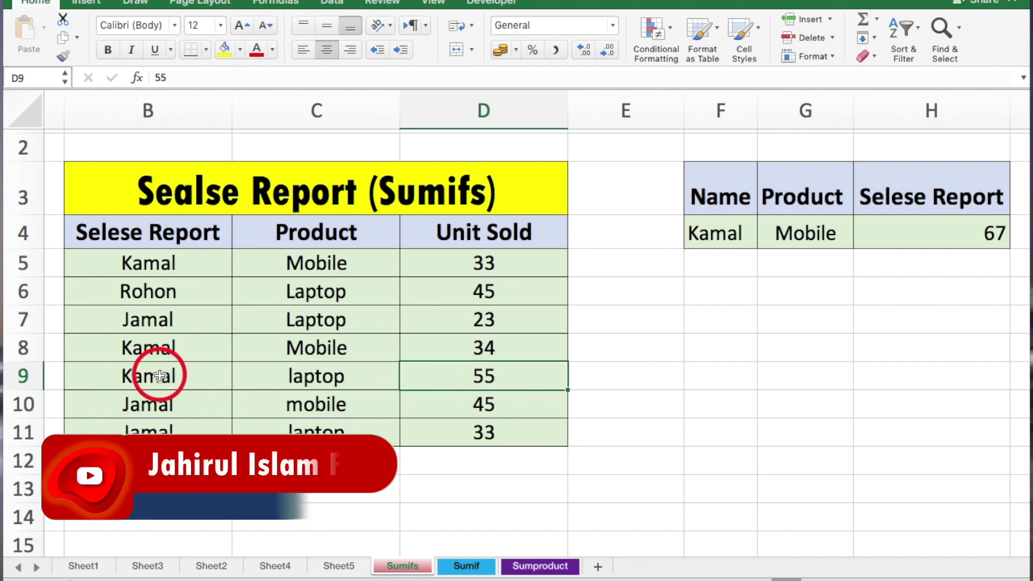
pyautogui.click(320, 381)
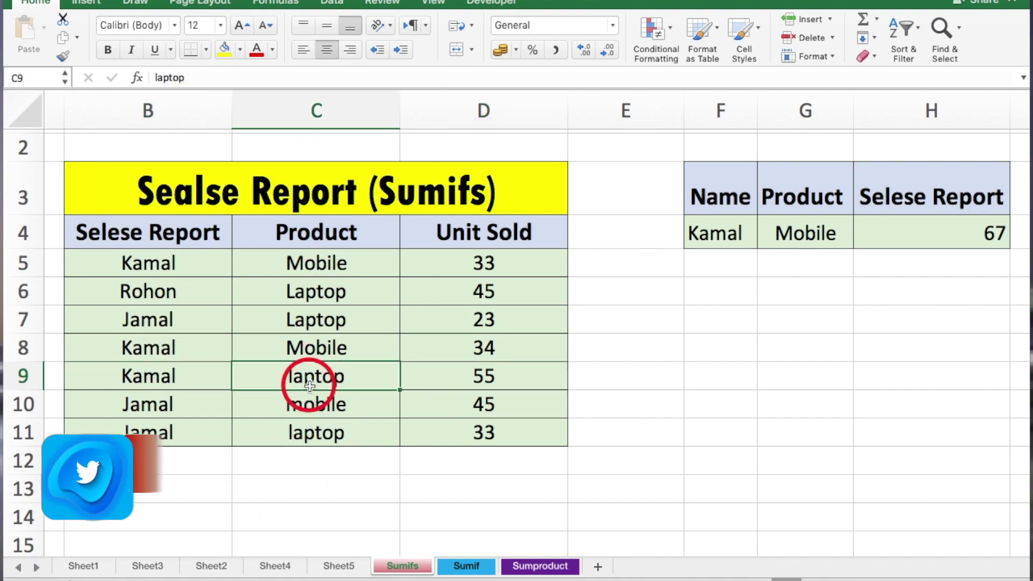
pyautogui.press('Left')
pyautogui.click(270, 382)
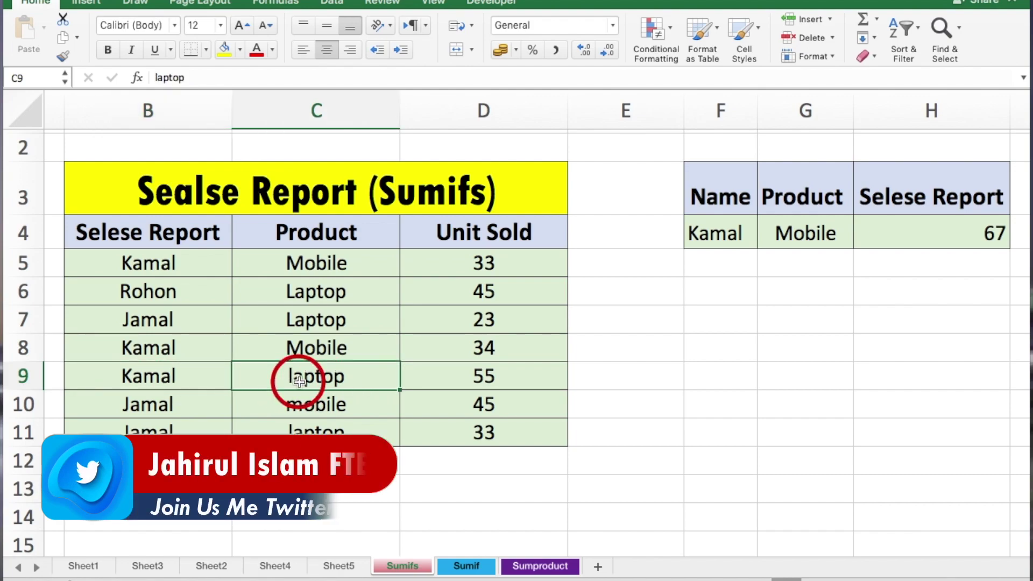
pyautogui.click(157, 374)
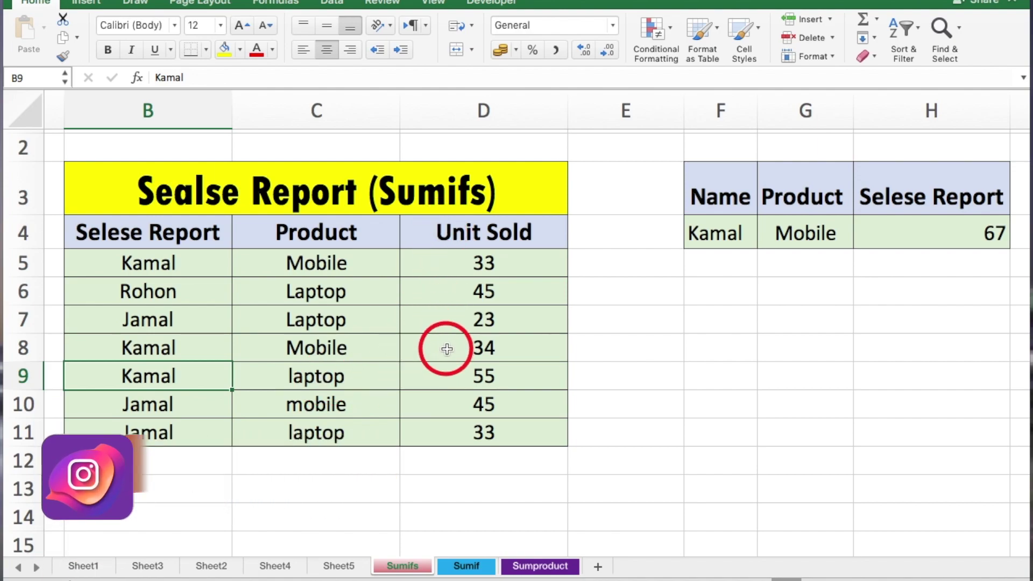
pyautogui.click(705, 235)
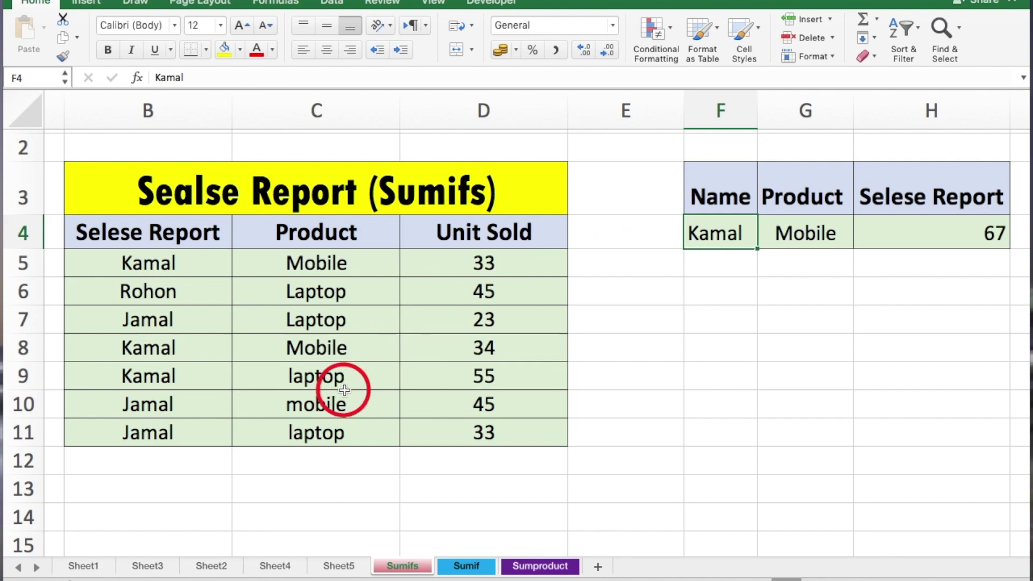
pyautogui.click(156, 407)
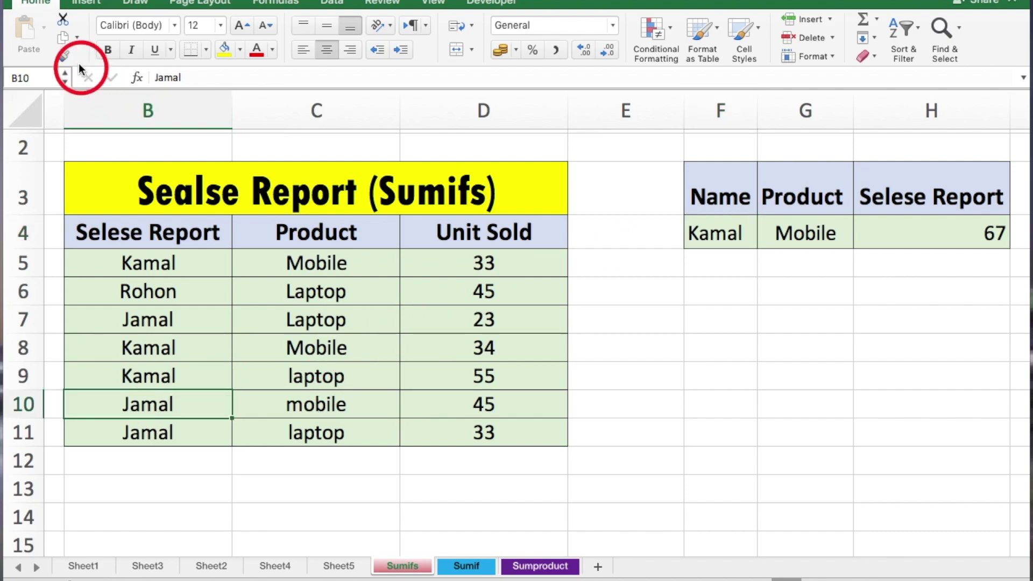
pyautogui.click(64, 40)
pyautogui.click(725, 241)
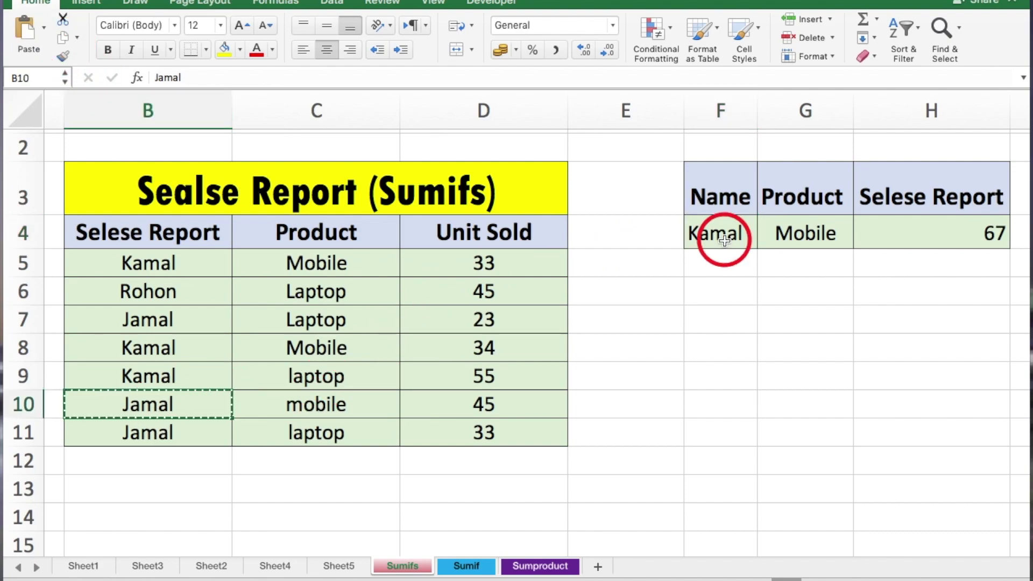
pyautogui.click(24, 28)
pyautogui.click(727, 372)
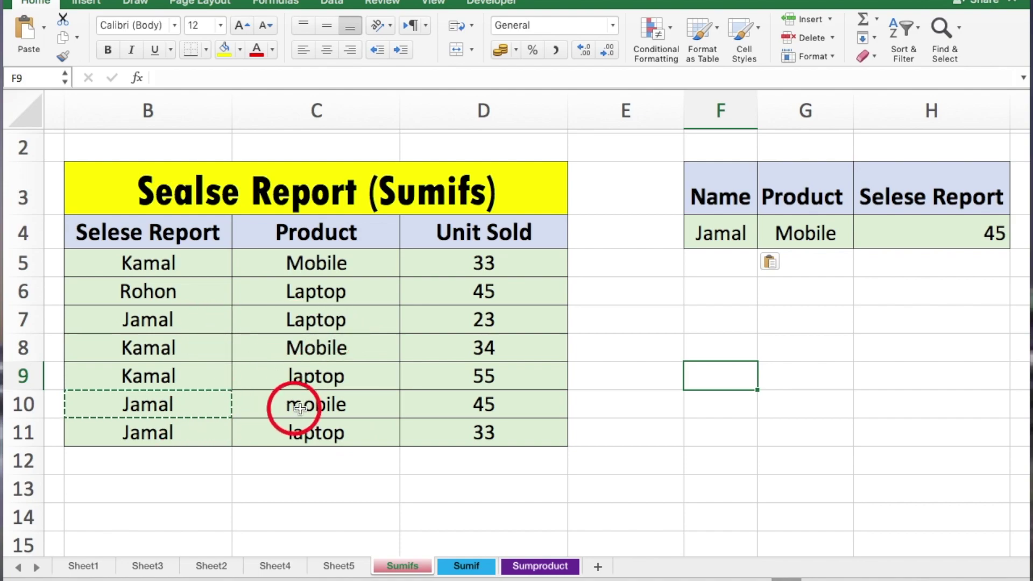
pyautogui.click(323, 407)
pyautogui.click(484, 407)
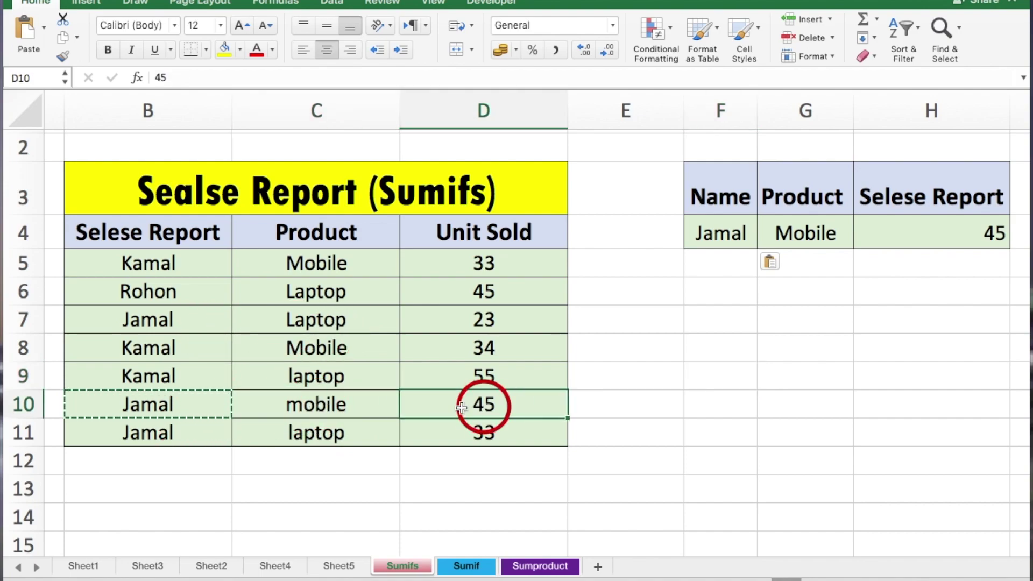
pyautogui.doubleClick(341, 403)
pyautogui.click(1001, 236)
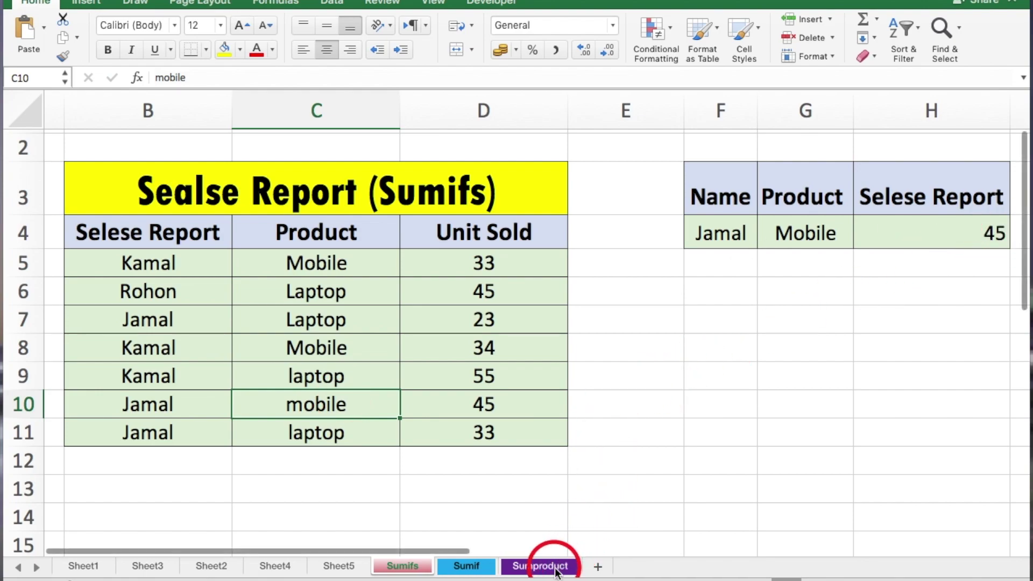
# - On the Sumproduct sheet, enter =SUMPRODUCT(C3:C9,D3:D9) in G4, returning 9676
pyautogui.click(556, 568)
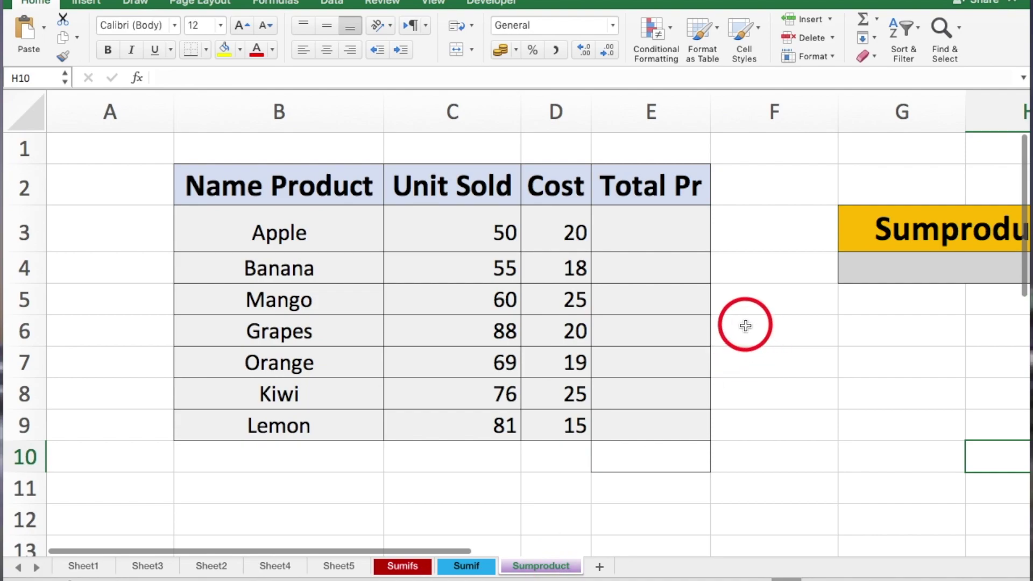
pyautogui.hscroll(3, 745, 325)
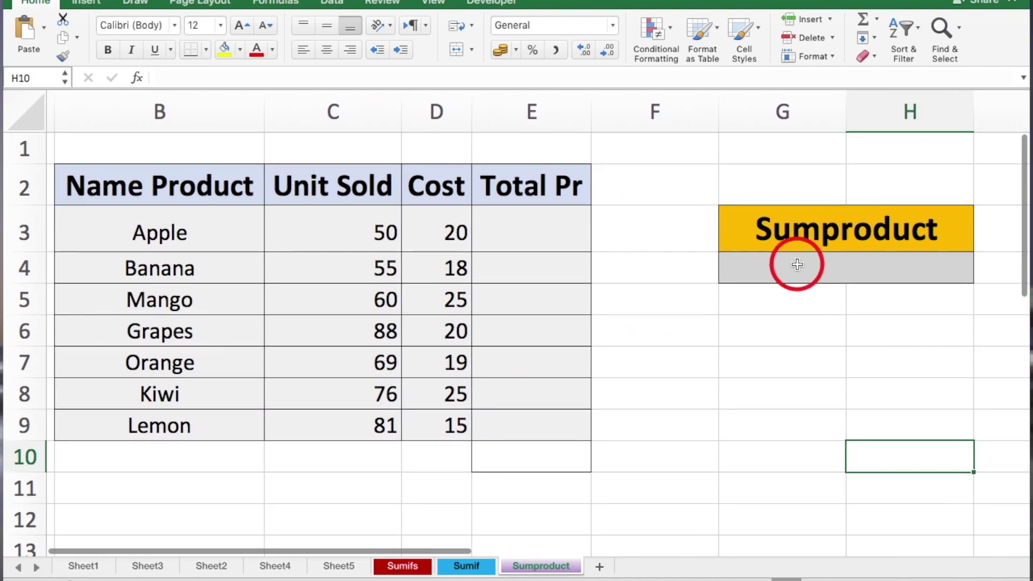
pyautogui.click(797, 264)
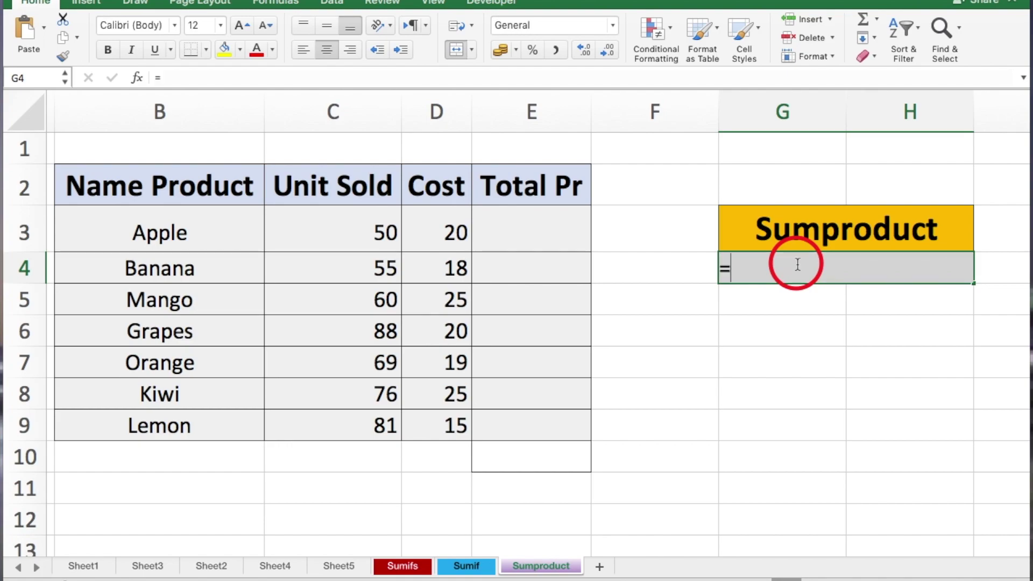
pyautogui.write('=')
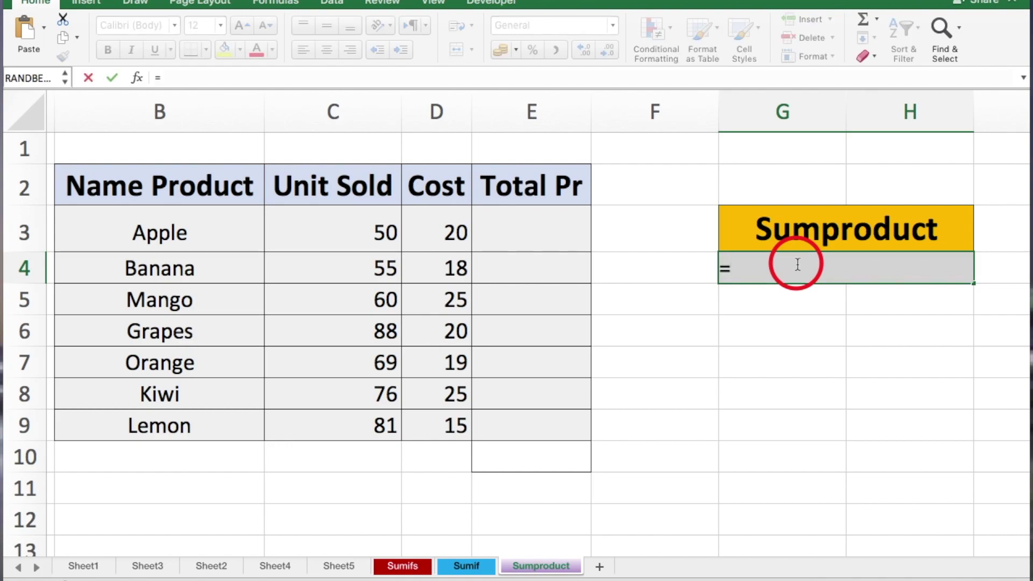
pyautogui.write('sum')
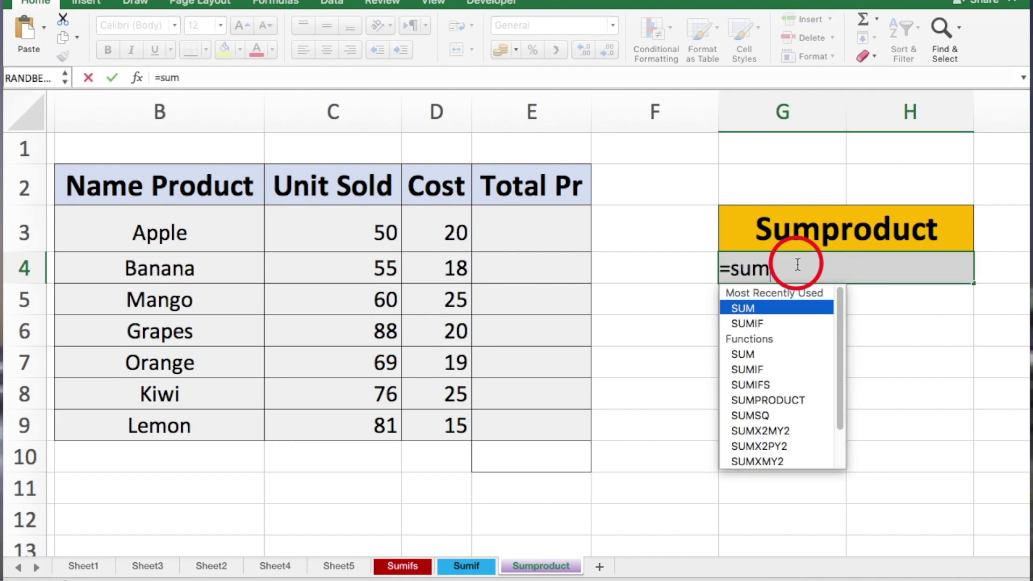
pyautogui.doubleClick(802, 400)
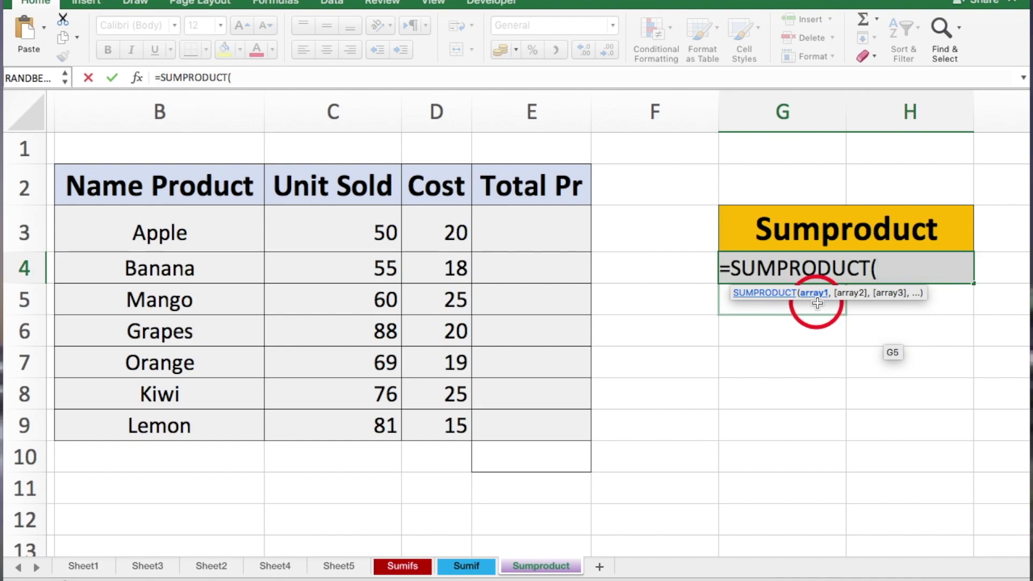
pyautogui.click(372, 232)
pyautogui.moveTo(376, 264); pyautogui.dragTo(375, 414)
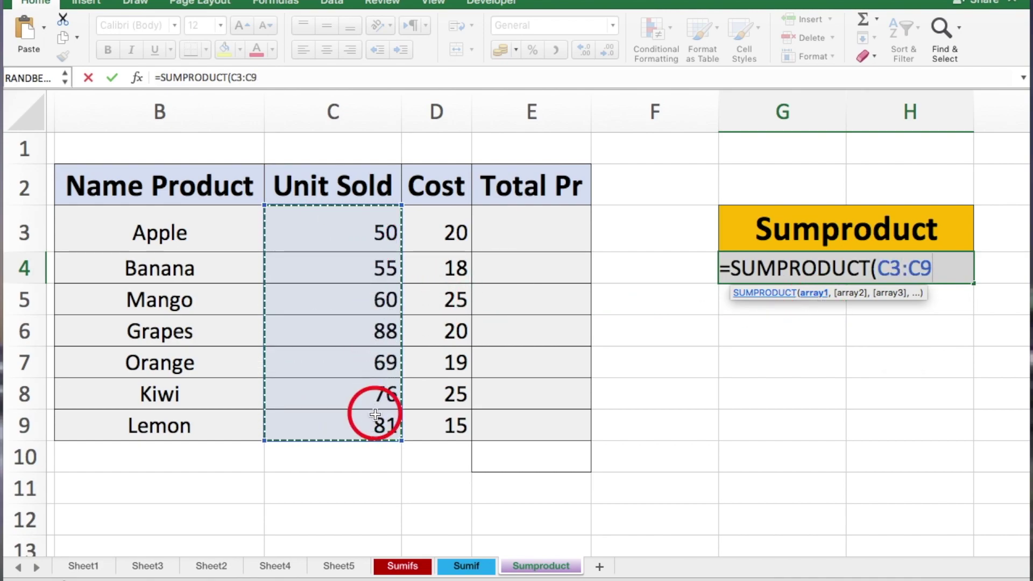
pyautogui.write(',')
pyautogui.moveTo(443, 224); pyautogui.dragTo(444, 414)
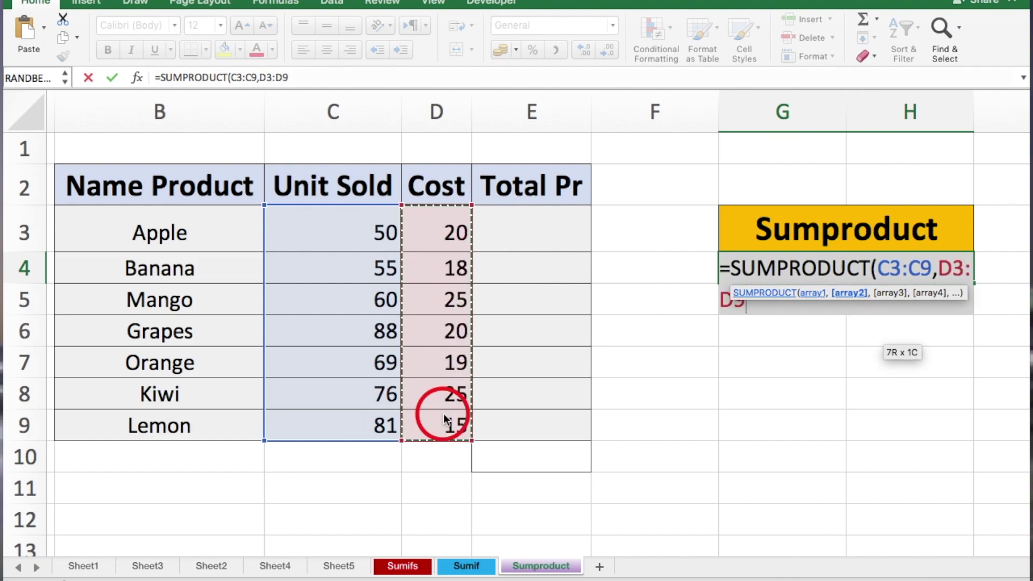
pyautogui.press('Return')
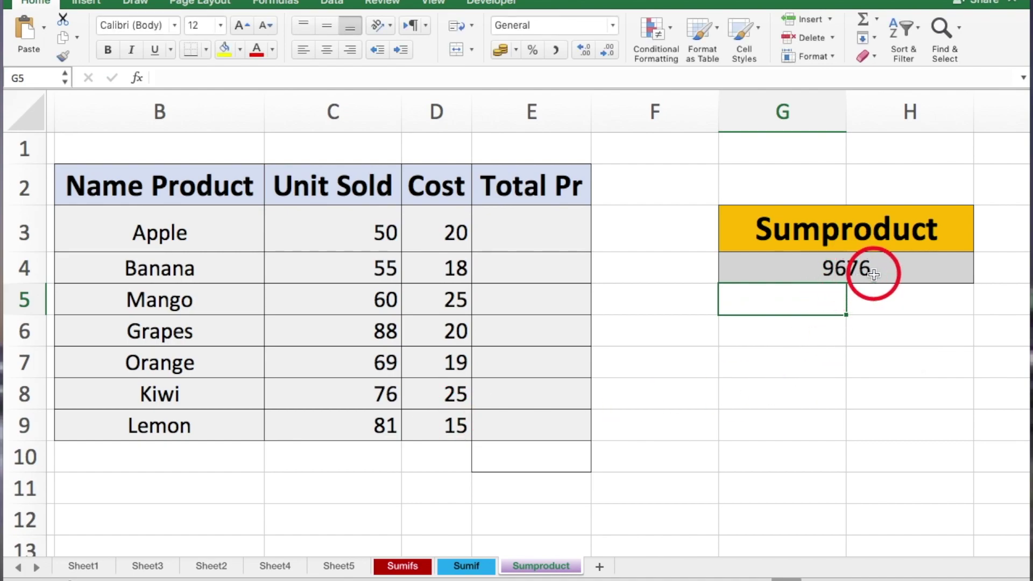
# - Enter =D3*C3 in E3 for Apple's Total Pr of 1000
pyautogui.click(538, 238)
pyautogui.click(558, 293)
pyautogui.click(538, 224)
pyautogui.write('=')
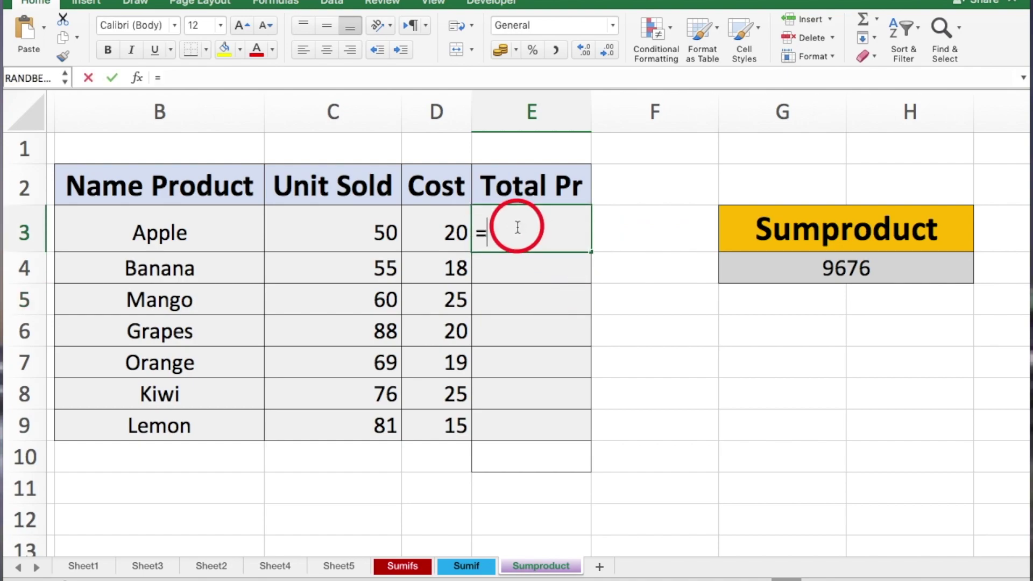
pyautogui.click(462, 231)
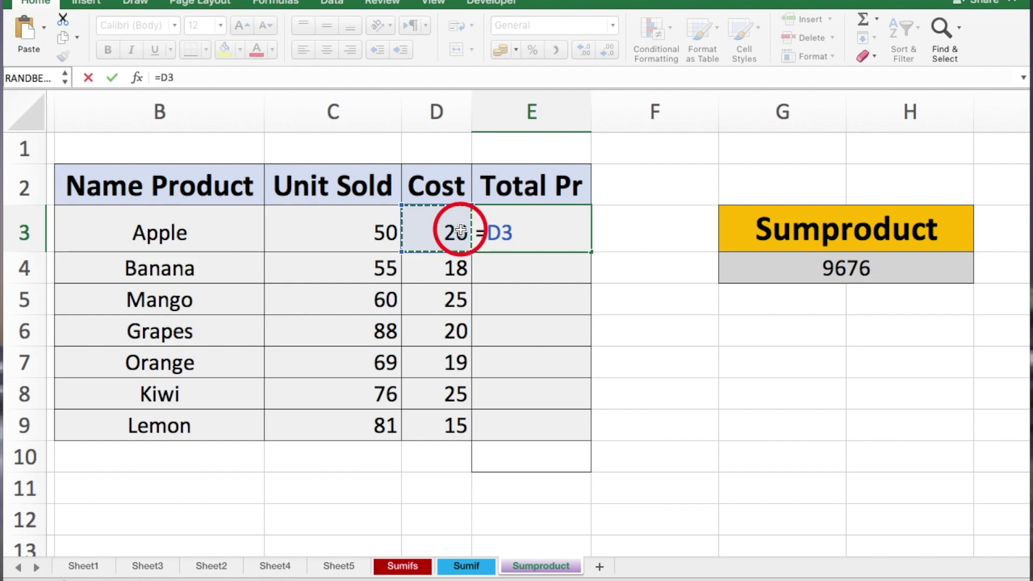
pyautogui.click(373, 222)
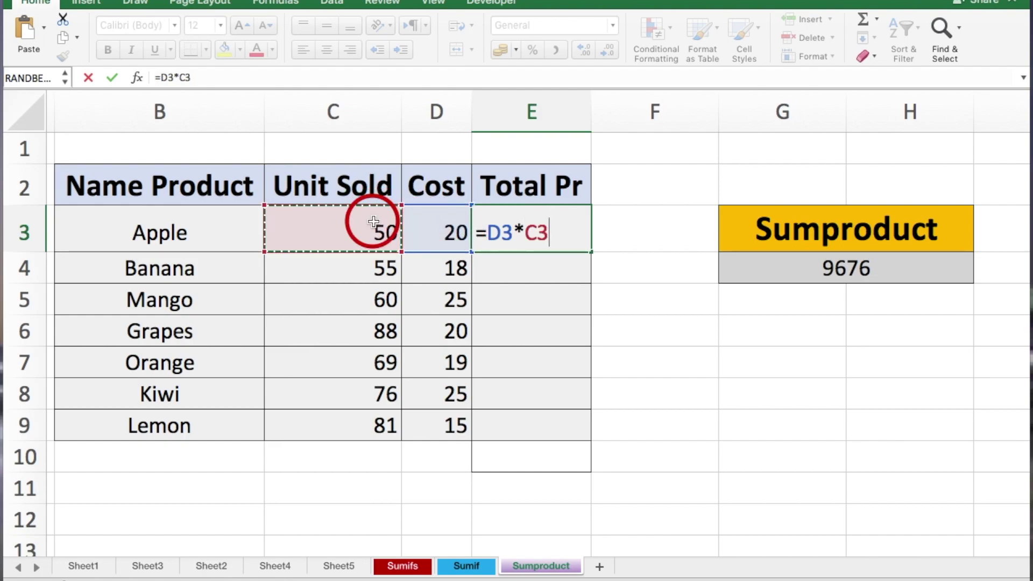
pyautogui.press('Return')
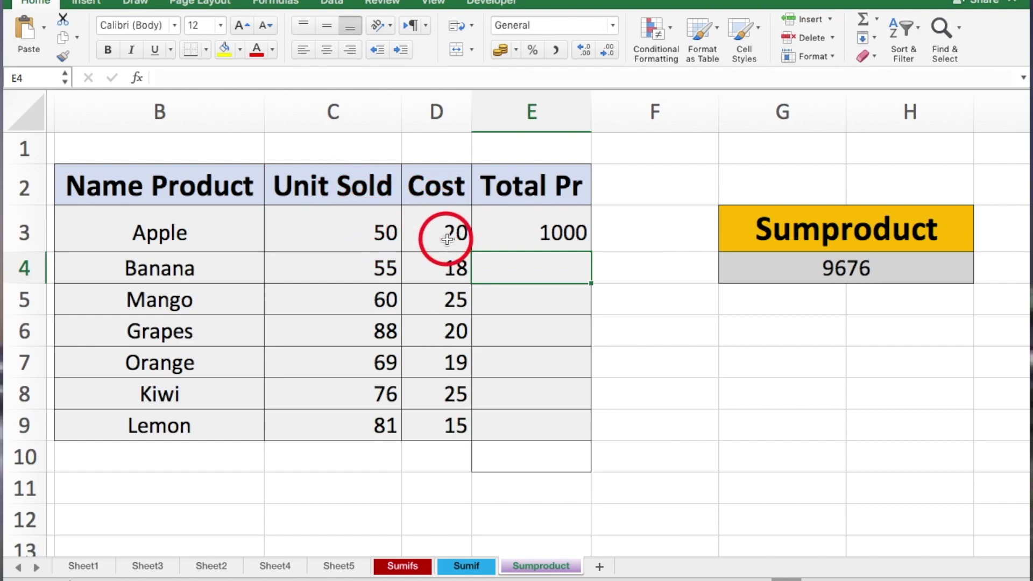
# - Fill the Total Pr formula down to E9 for Banana through Lemon, ending at 1215
pyautogui.click(550, 232)
pyautogui.moveTo(591, 252); pyautogui.dragTo(587, 427)
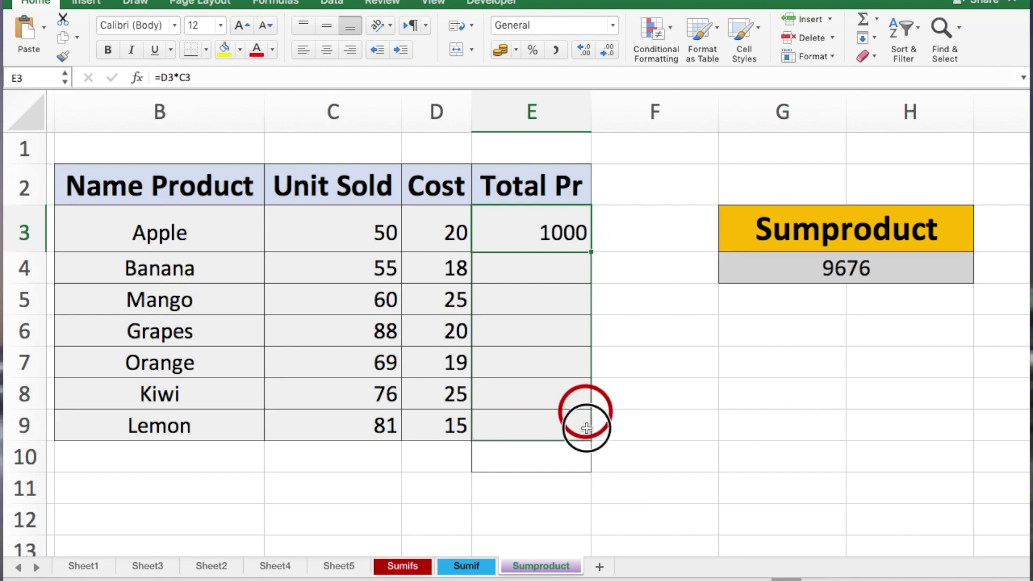
pyautogui.moveTo(586, 427); pyautogui.dragTo(586, 429)
pyautogui.click(598, 462)
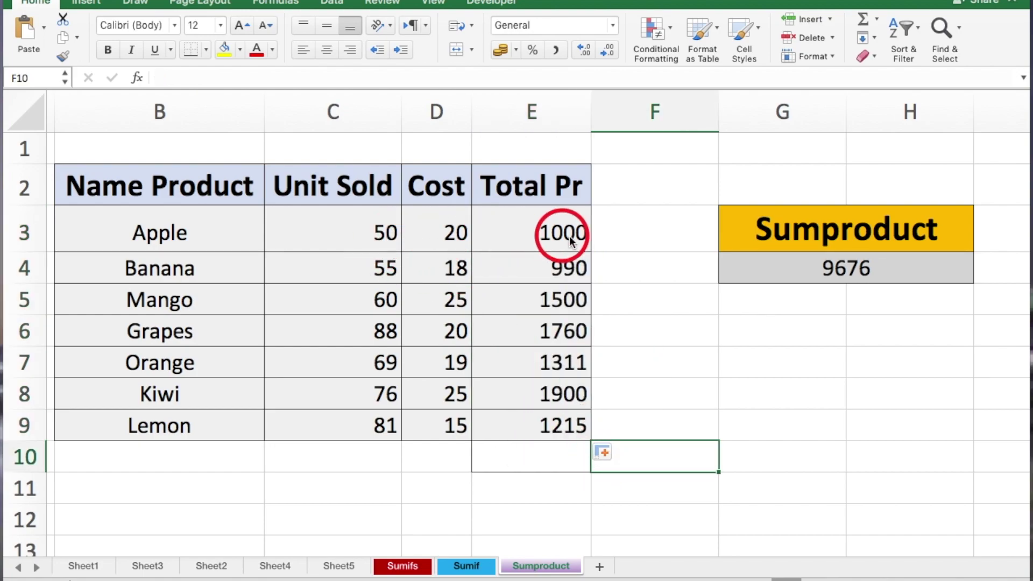
pyautogui.click(534, 450)
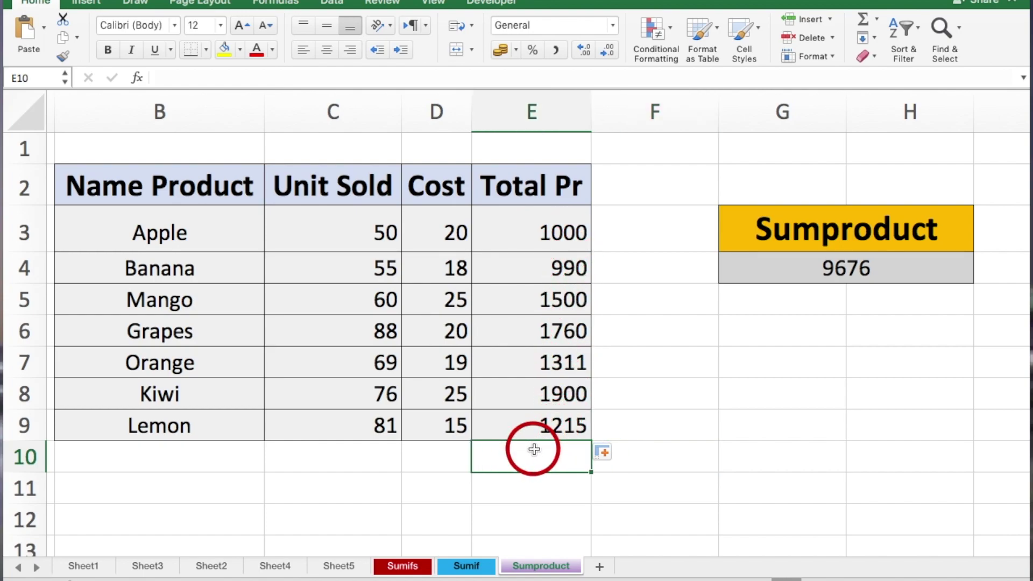
# - Enter =SUM(E3:E9) in E10, totalling 9676 to match the SUMPRODUCT result
pyautogui.write('=')
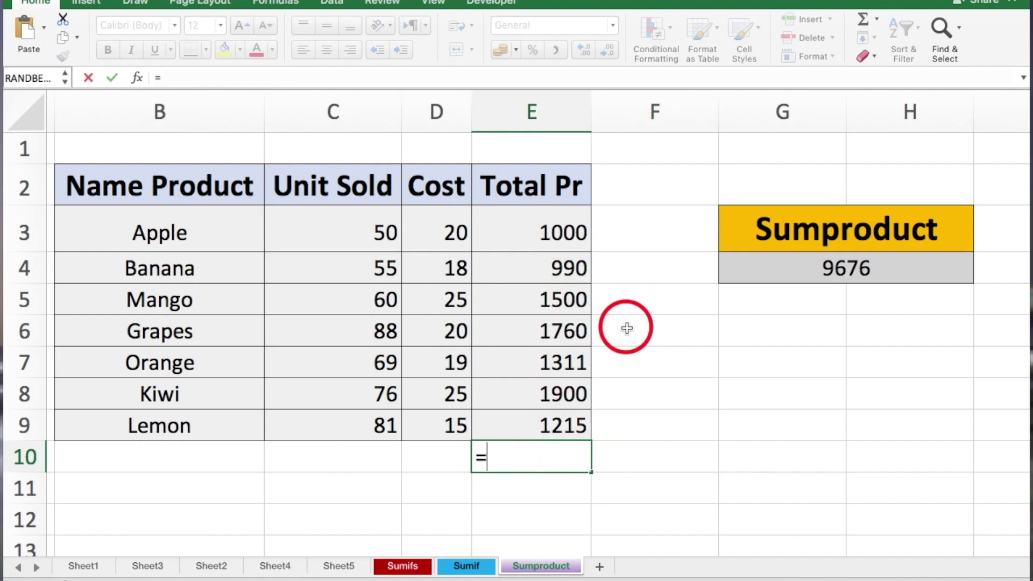
pyautogui.write('sum')
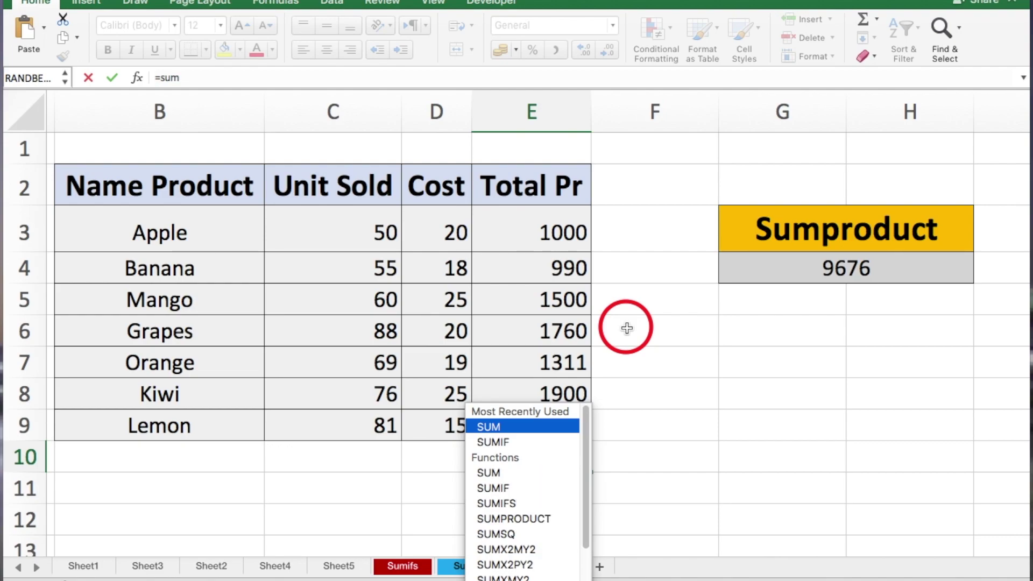
pyautogui.doubleClick(529, 427)
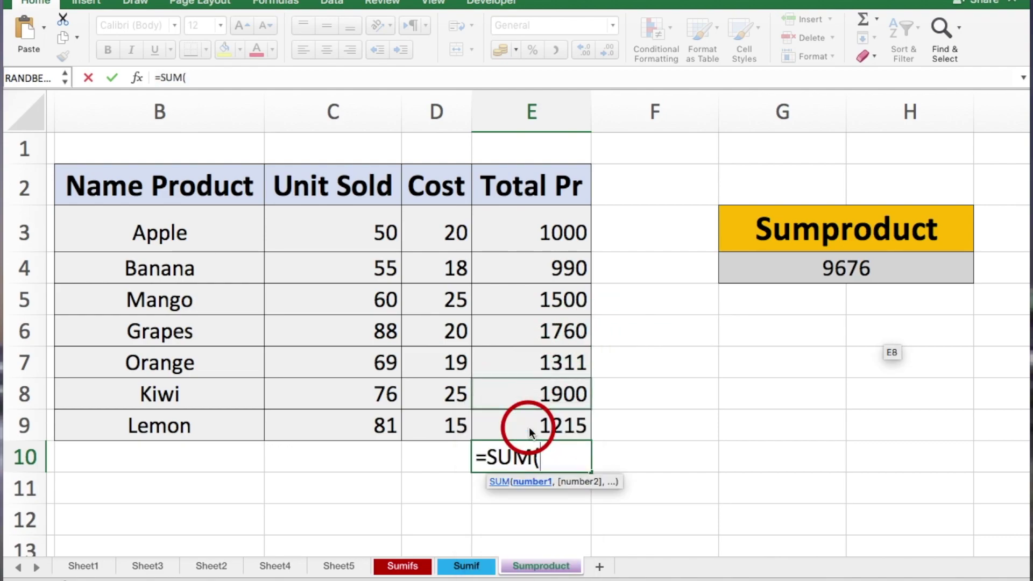
pyautogui.moveTo(554, 231); pyautogui.dragTo(567, 424)
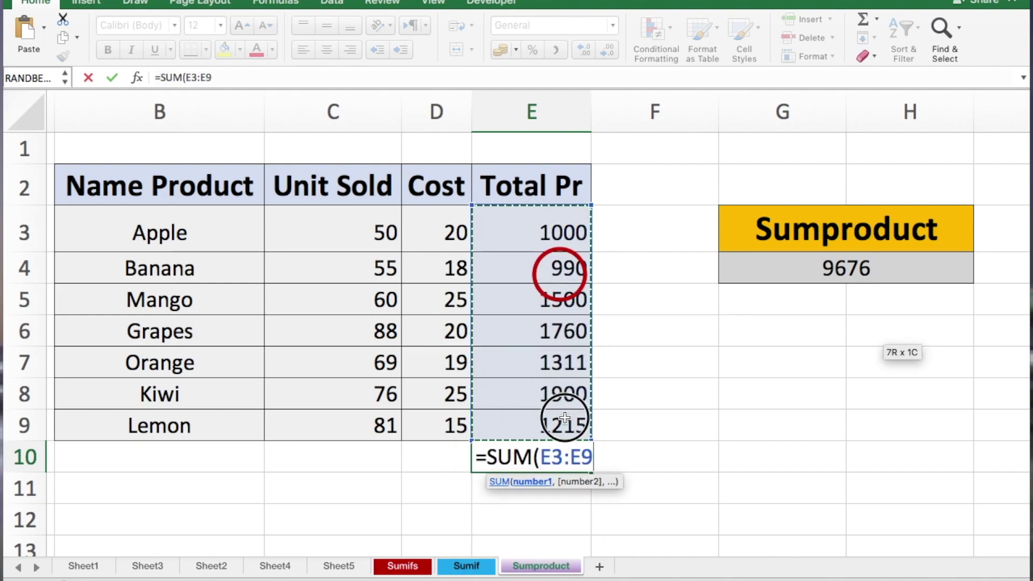
pyautogui.press('Return')
pyautogui.click(684, 433)
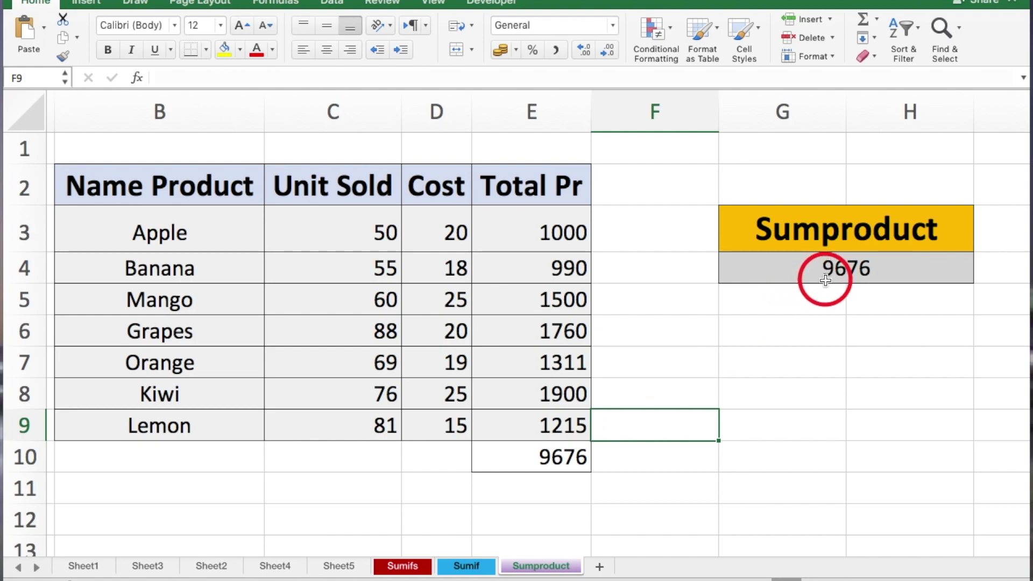
pyautogui.click(411, 271)
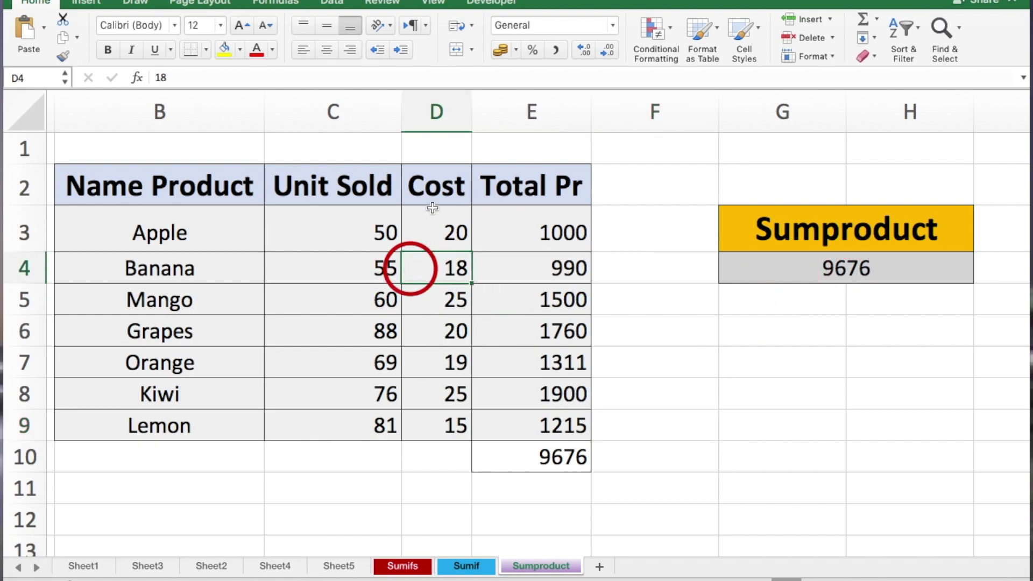
pyautogui.click(429, 225)
pyautogui.click(541, 232)
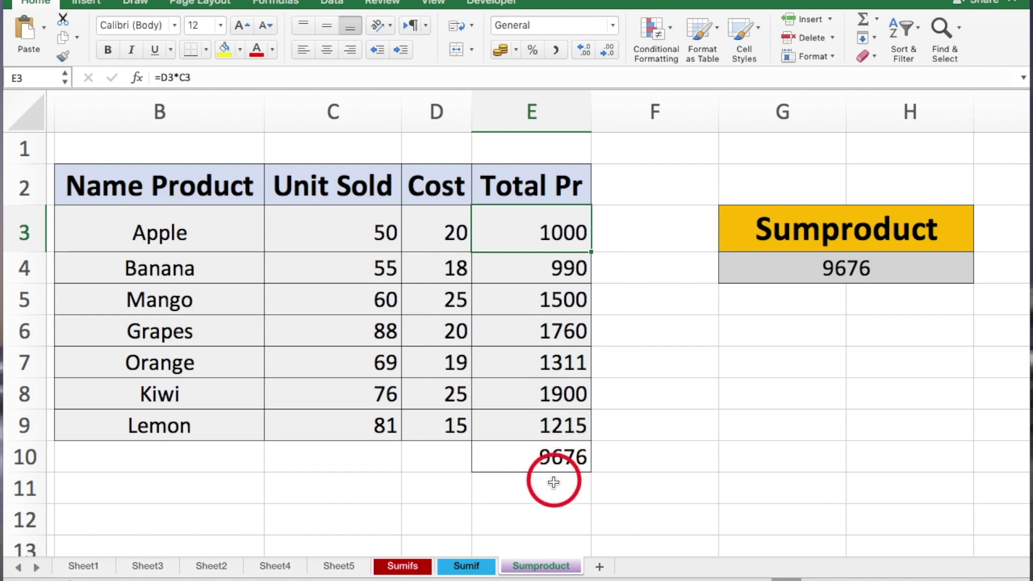
pyautogui.click(549, 460)
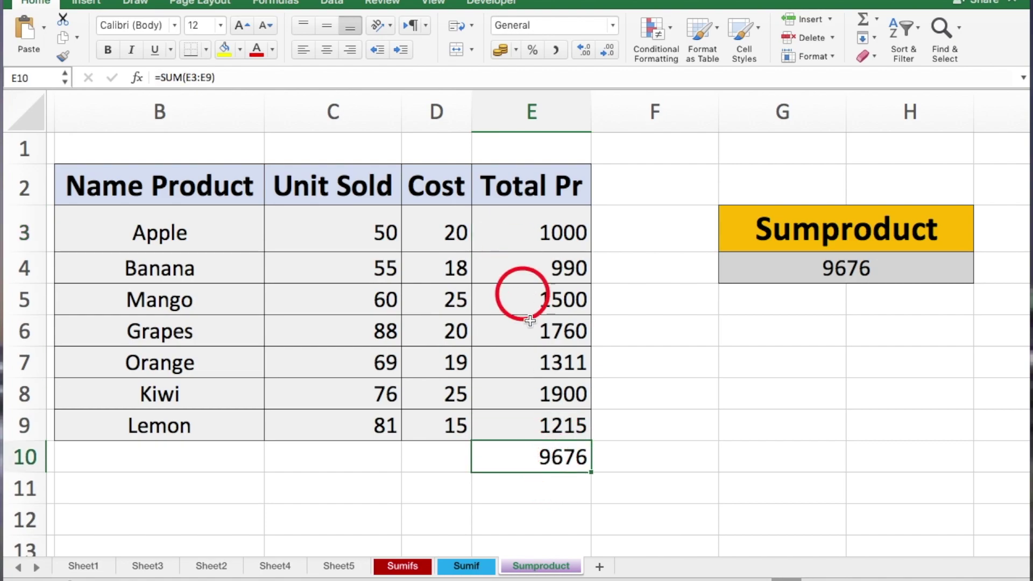
pyautogui.click(745, 269)
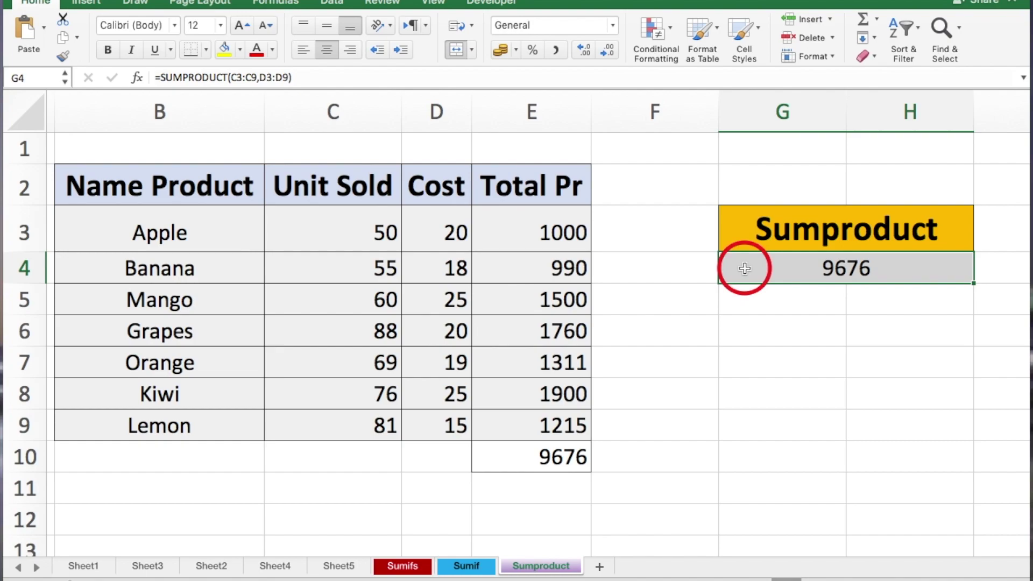